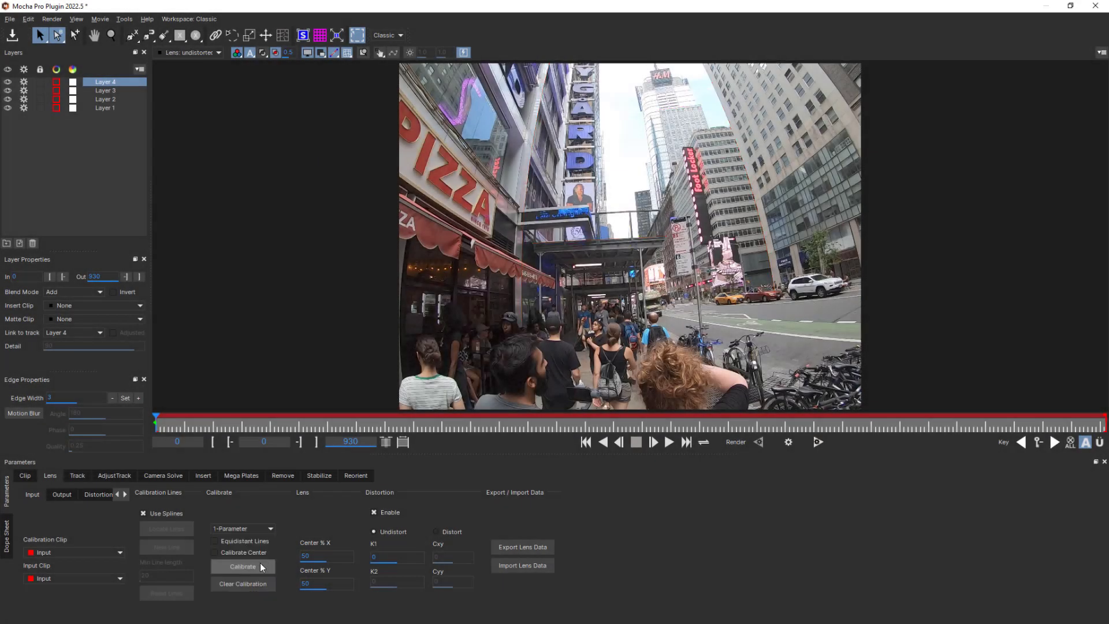
# - Calibrate from the splines and preview the street, night-city and beach clips undistorted (K1 -0.747711)
pyautogui.click(246, 566)
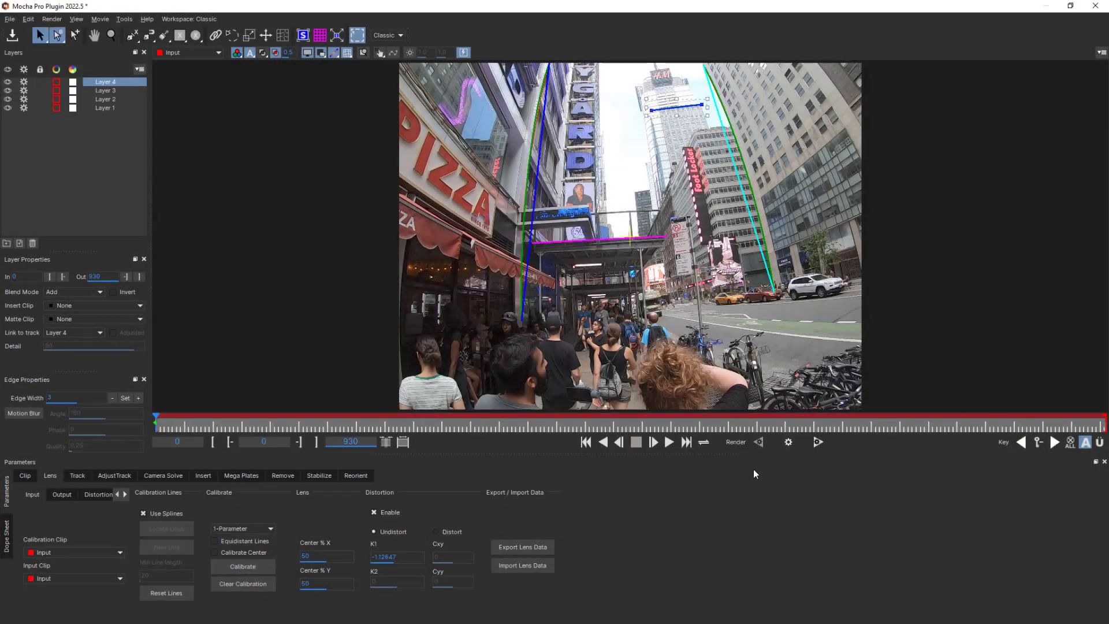
pyautogui.click(790, 442)
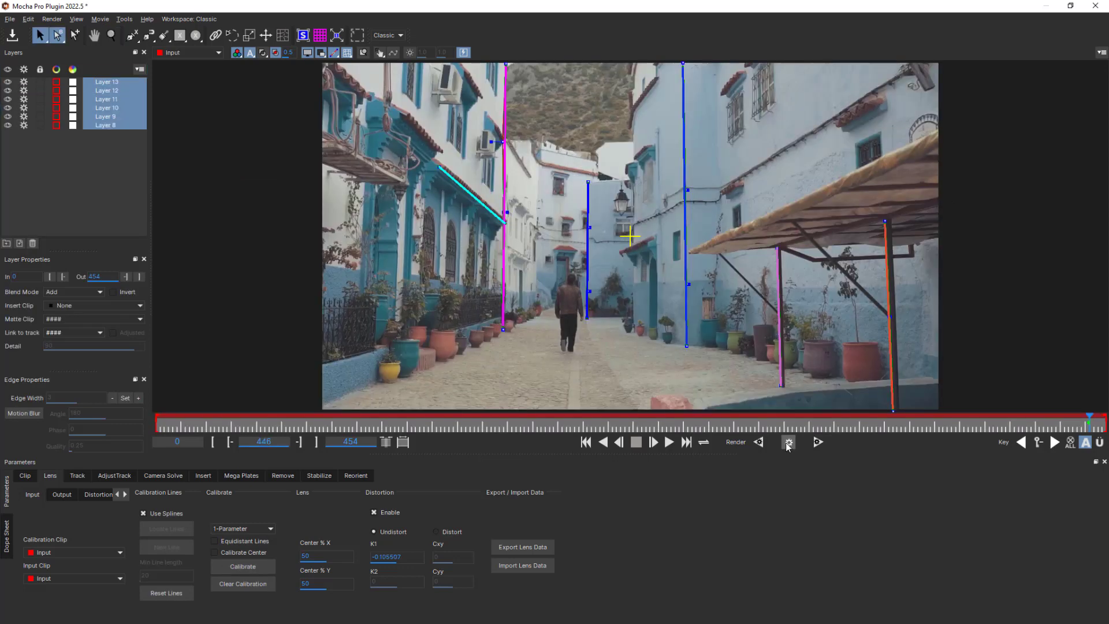
pyautogui.click(789, 443)
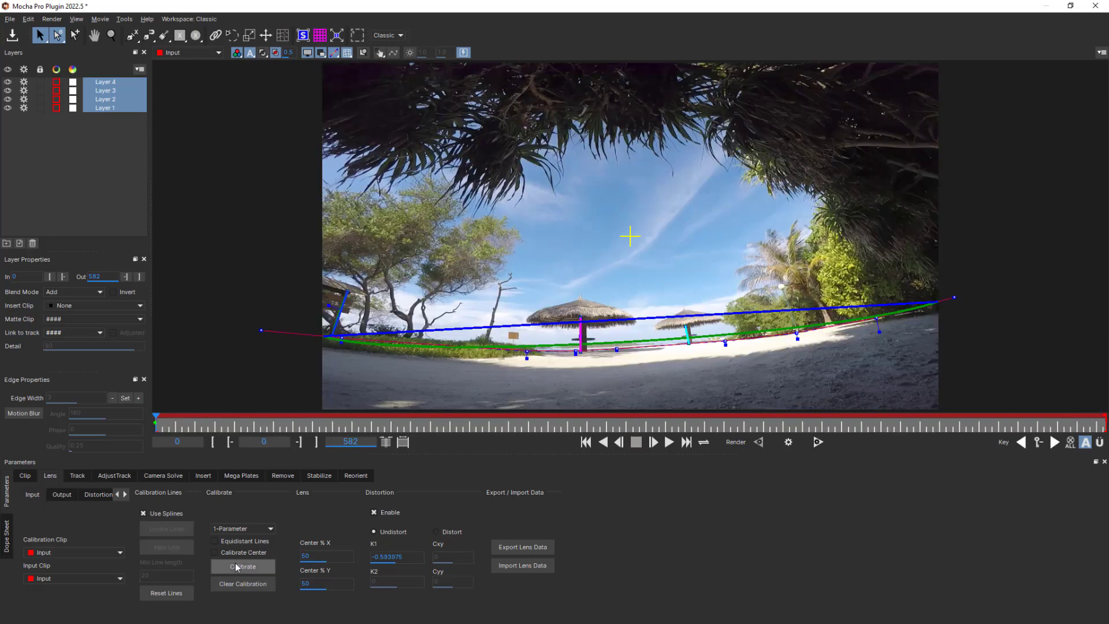
pyautogui.click(789, 443)
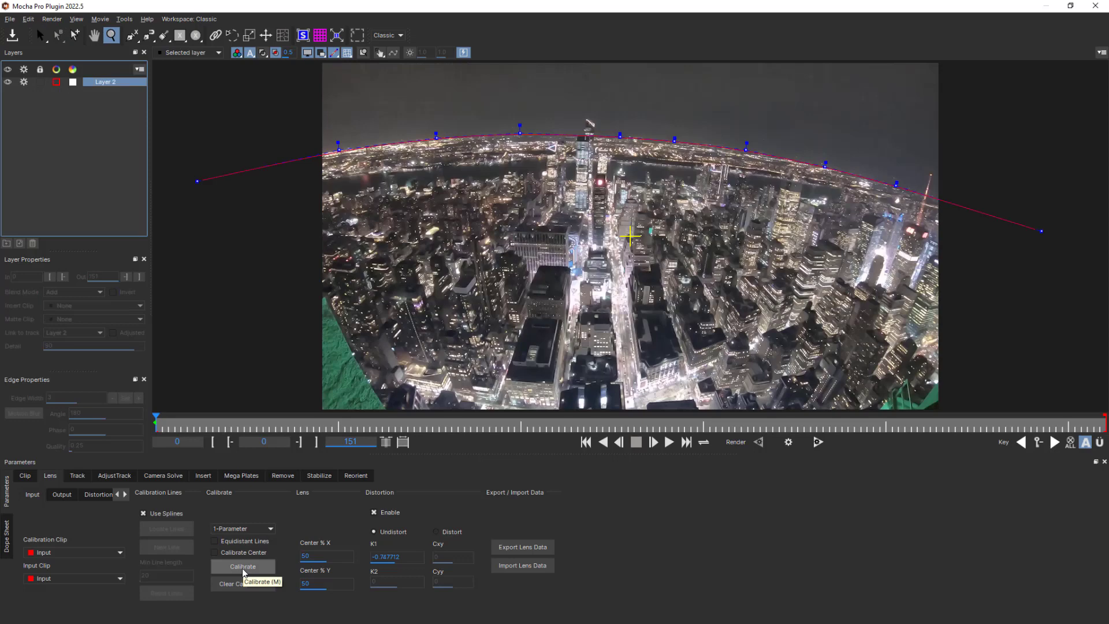
pyautogui.click(242, 568)
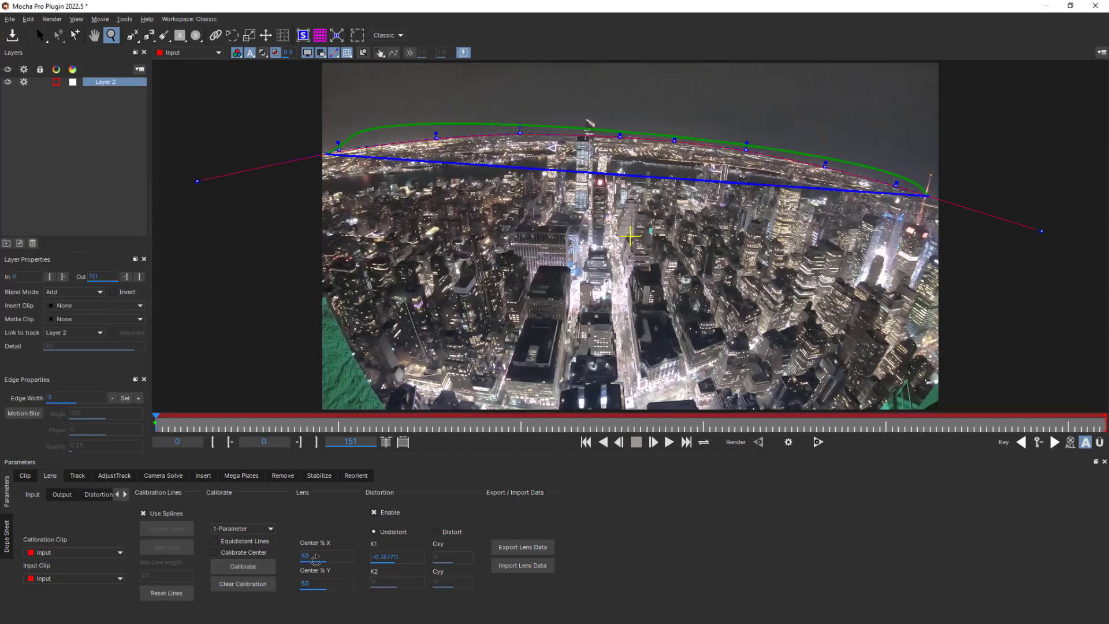
pyautogui.click(787, 445)
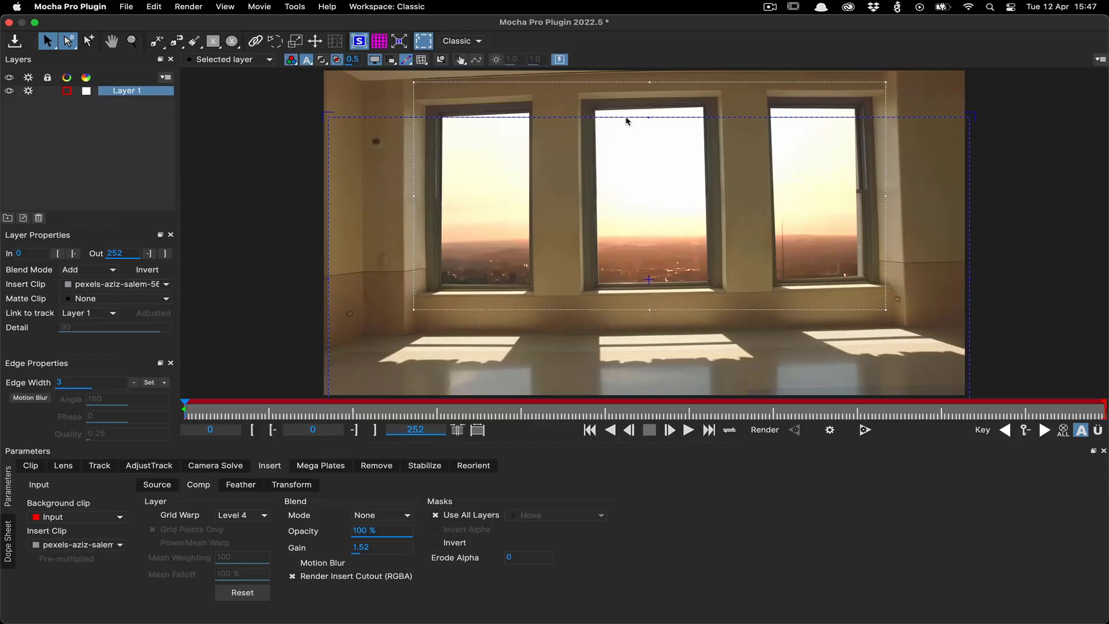
# - Hide the sunset insert in the viewer, then show it again
pyautogui.rightClick(626, 119)
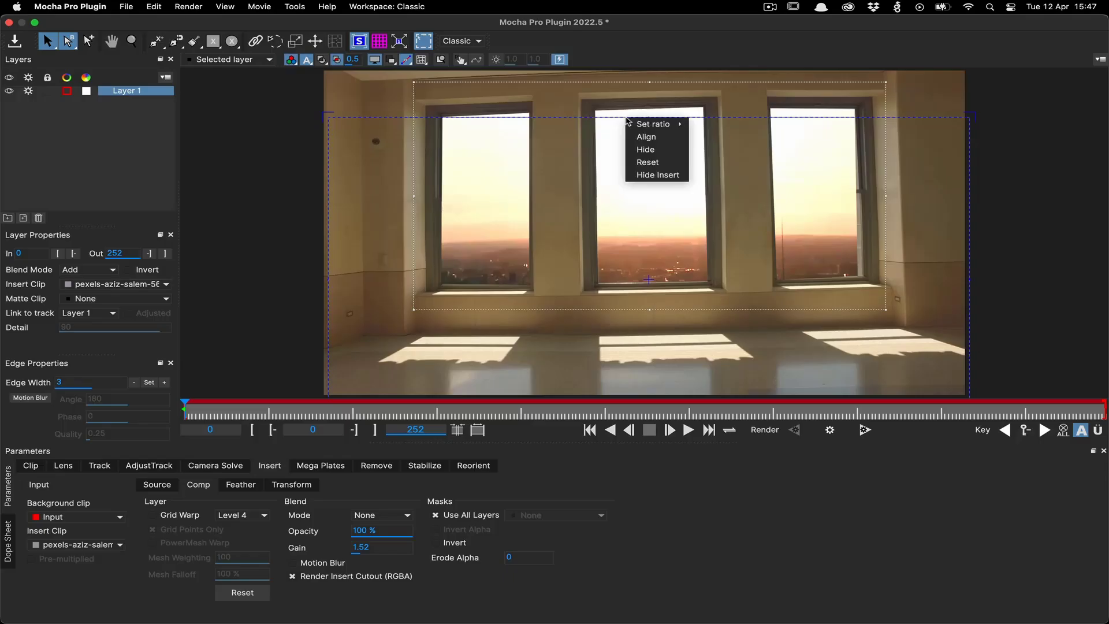
pyautogui.click(678, 179)
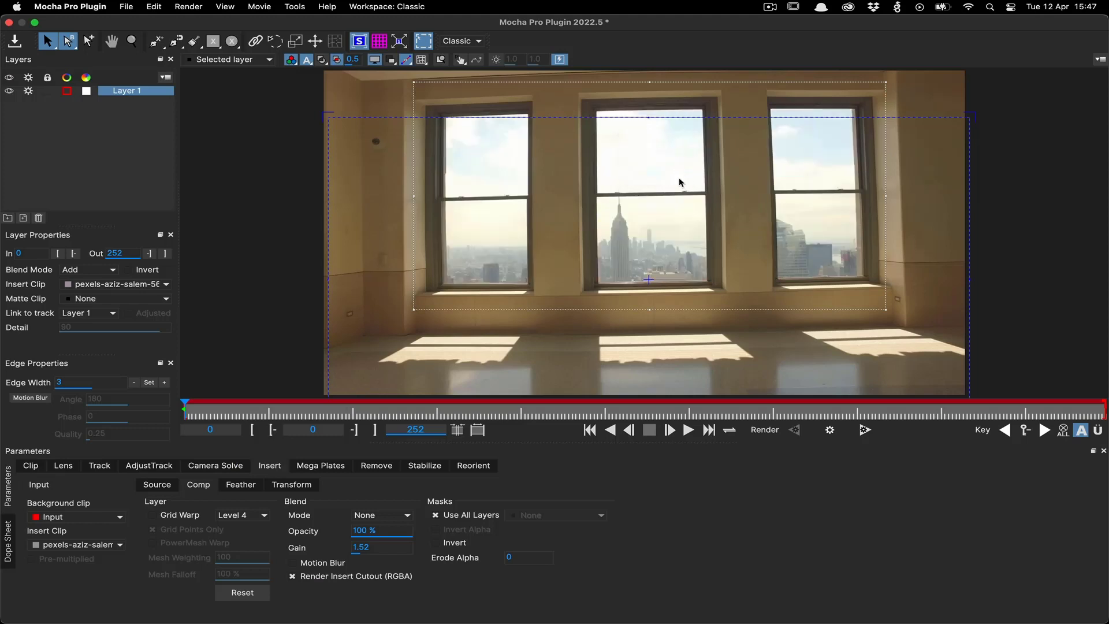
pyautogui.rightClick(623, 120)
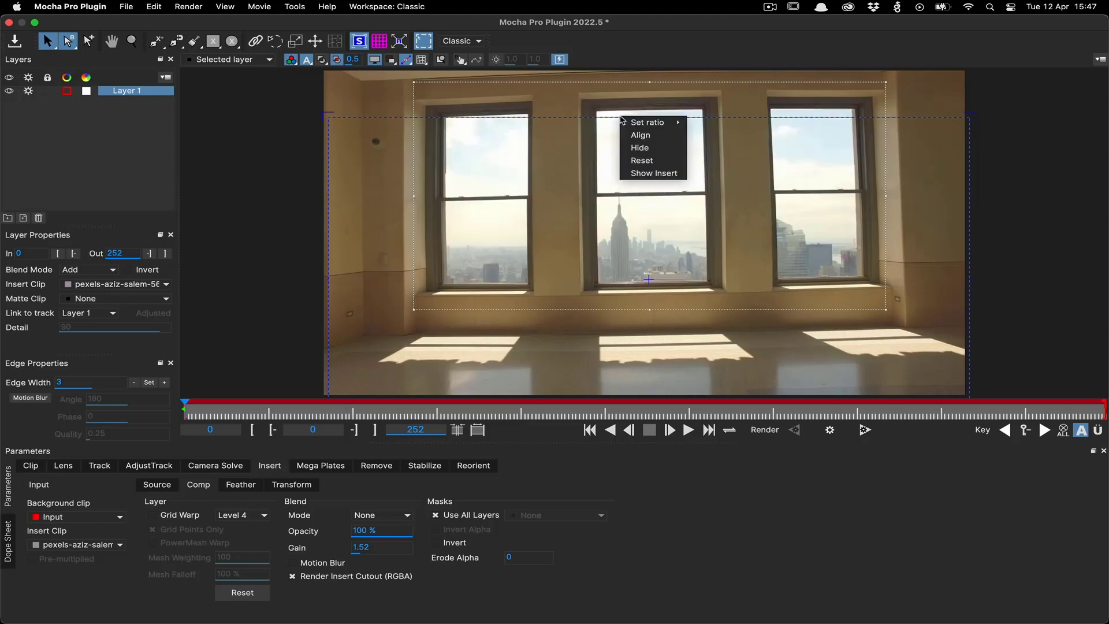
pyautogui.click(651, 173)
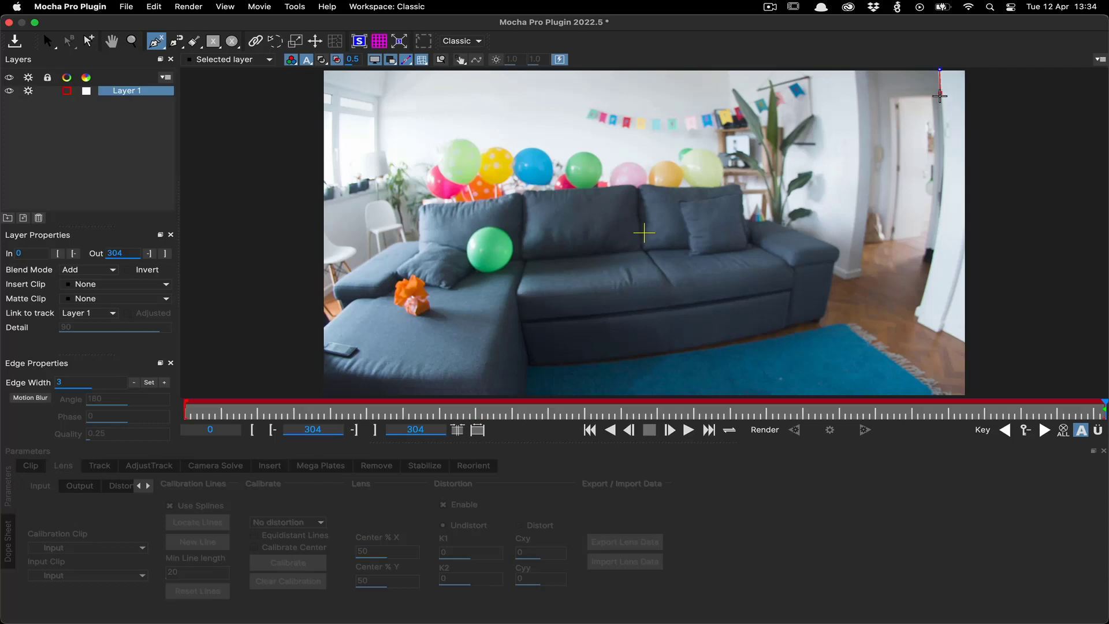
# - Draw a curved calibration spline down the right wall edge
pyautogui.click(940, 69)
pyautogui.moveTo(944, 114); pyautogui.dragTo(958, 114)
pyautogui.moveTo(945, 169); pyautogui.dragTo(969, 170)
pyautogui.moveTo(939, 230); pyautogui.dragTo(963, 233)
pyautogui.moveTo(929, 278); pyautogui.dragTo(936, 280)
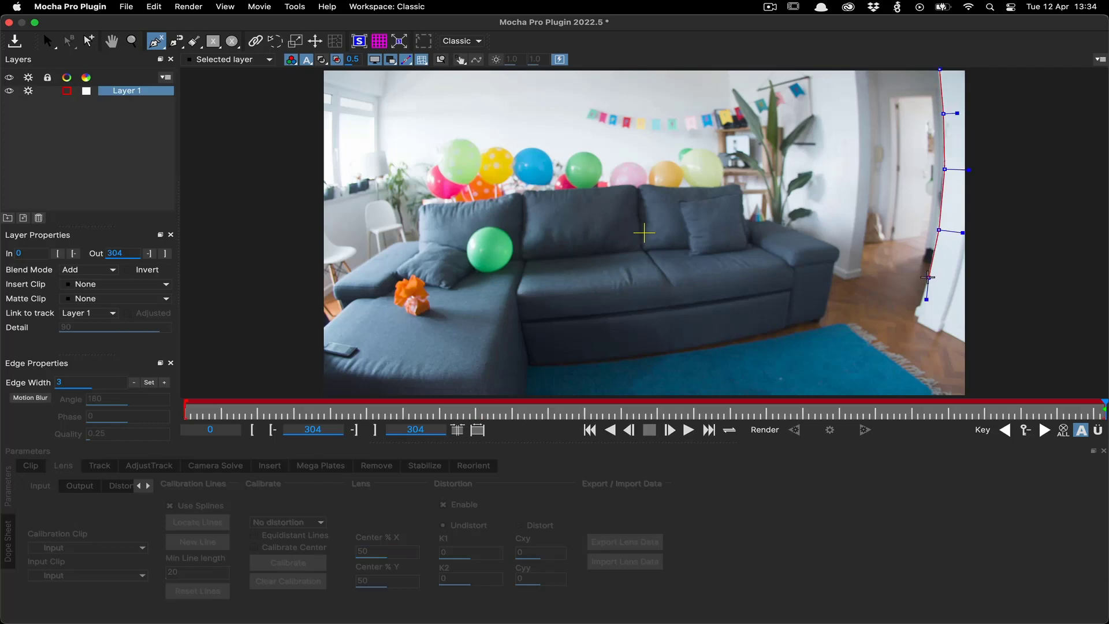
pyautogui.click(918, 322)
pyautogui.rightClick(918, 321)
# - Trace the left wall edge and right tree trunk with splines, then render the straightened forest frame
pyautogui.click(156, 40)
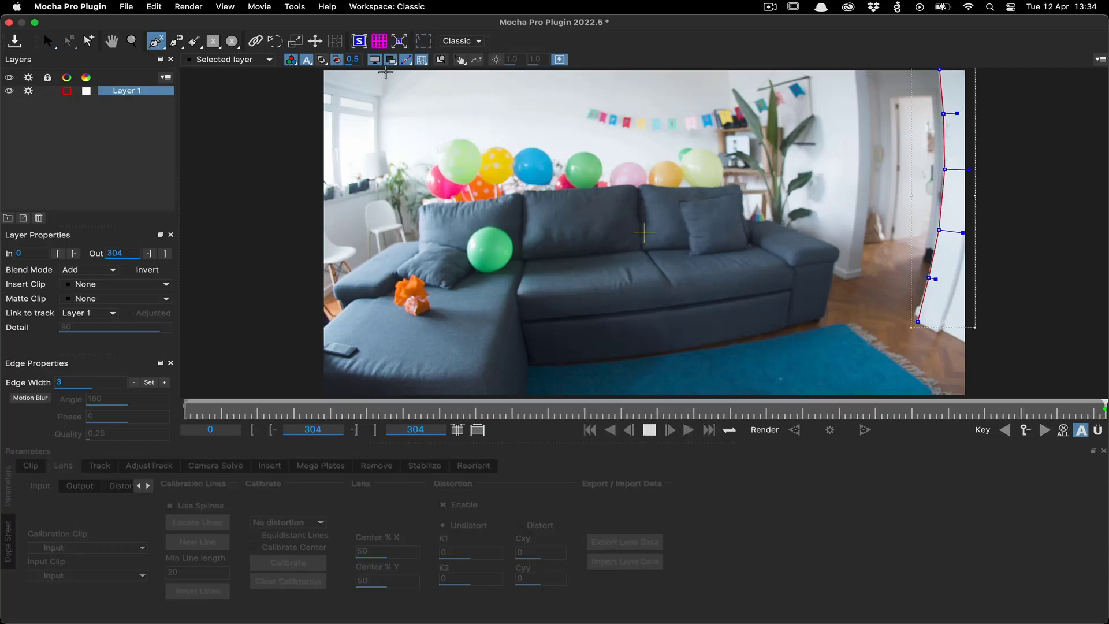
pyautogui.click(386, 71)
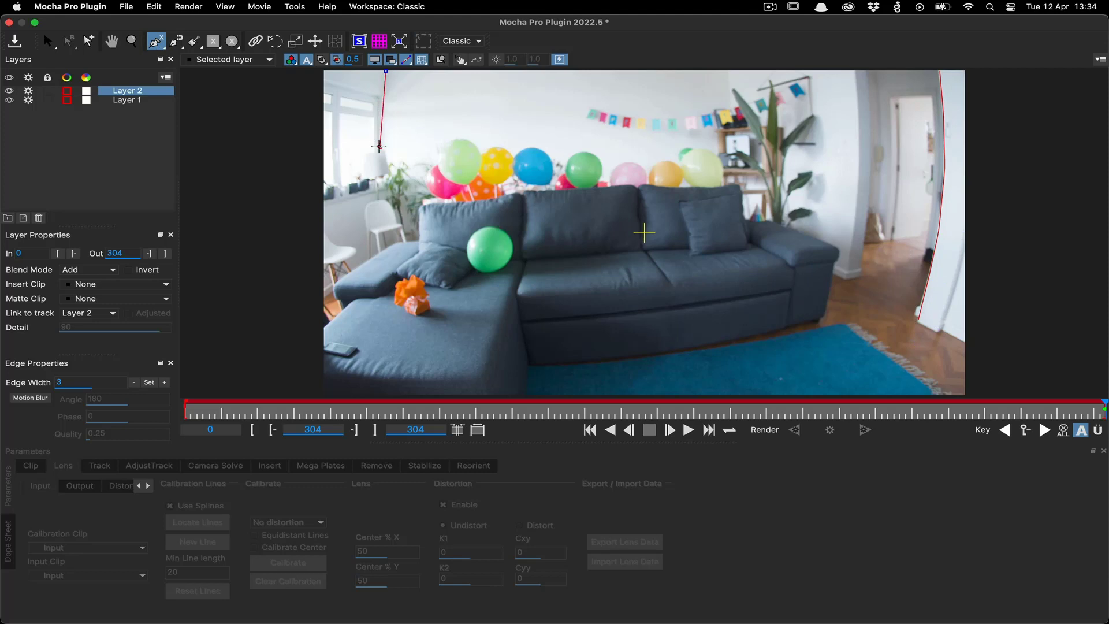
pyautogui.click(381, 118)
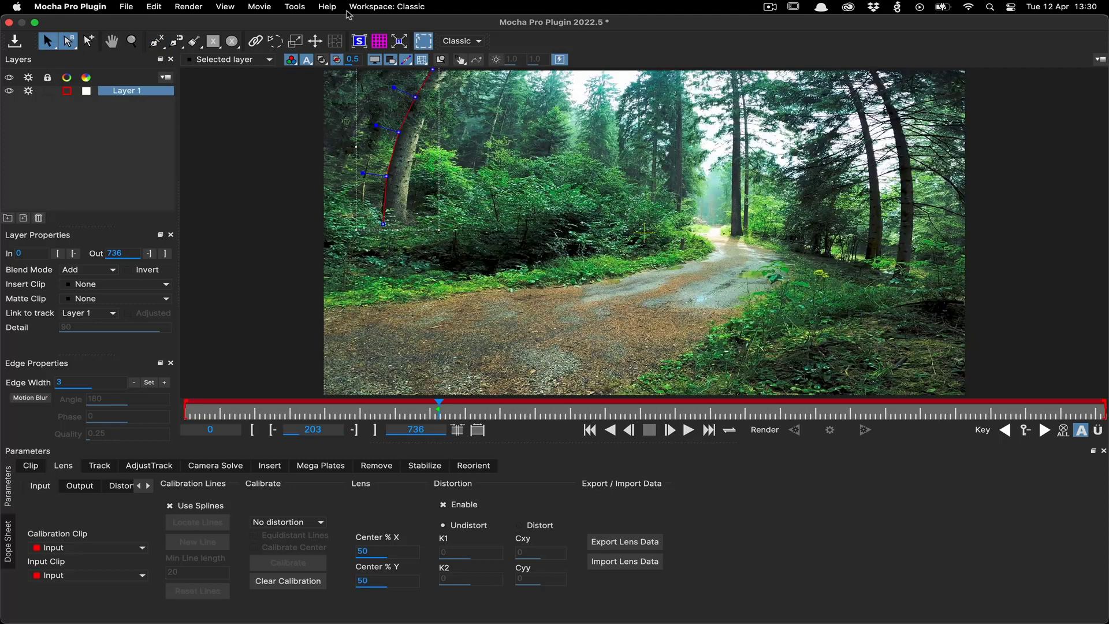
pyautogui.click(872, 68)
pyautogui.click(900, 124)
pyautogui.click(908, 154)
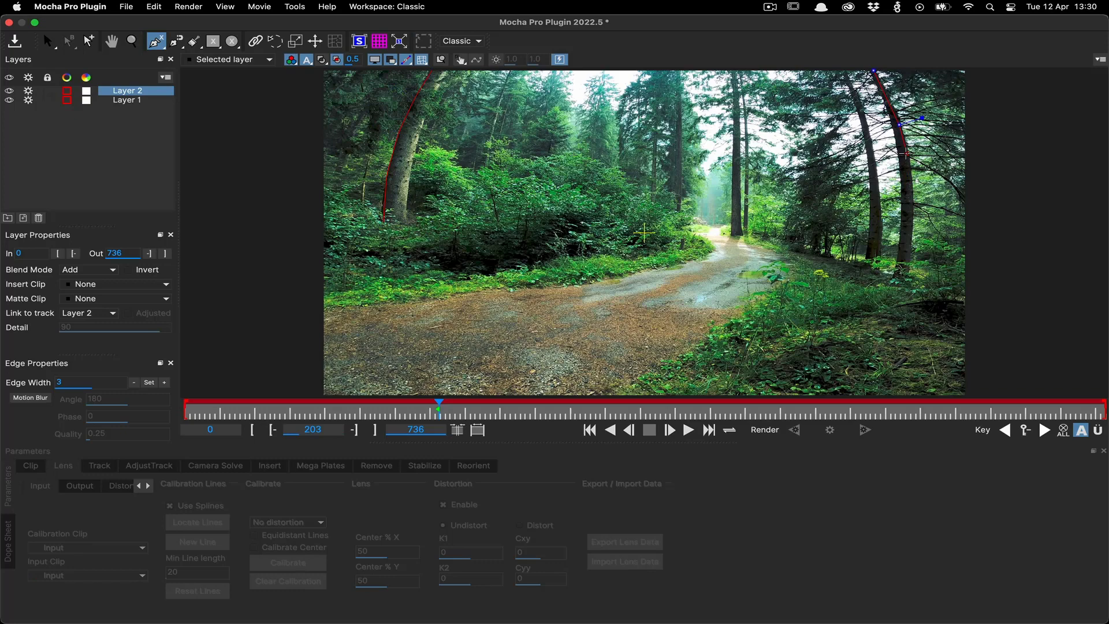
pyautogui.click(912, 200)
pyautogui.click(908, 243)
pyautogui.click(903, 276)
pyautogui.rightClick(903, 278)
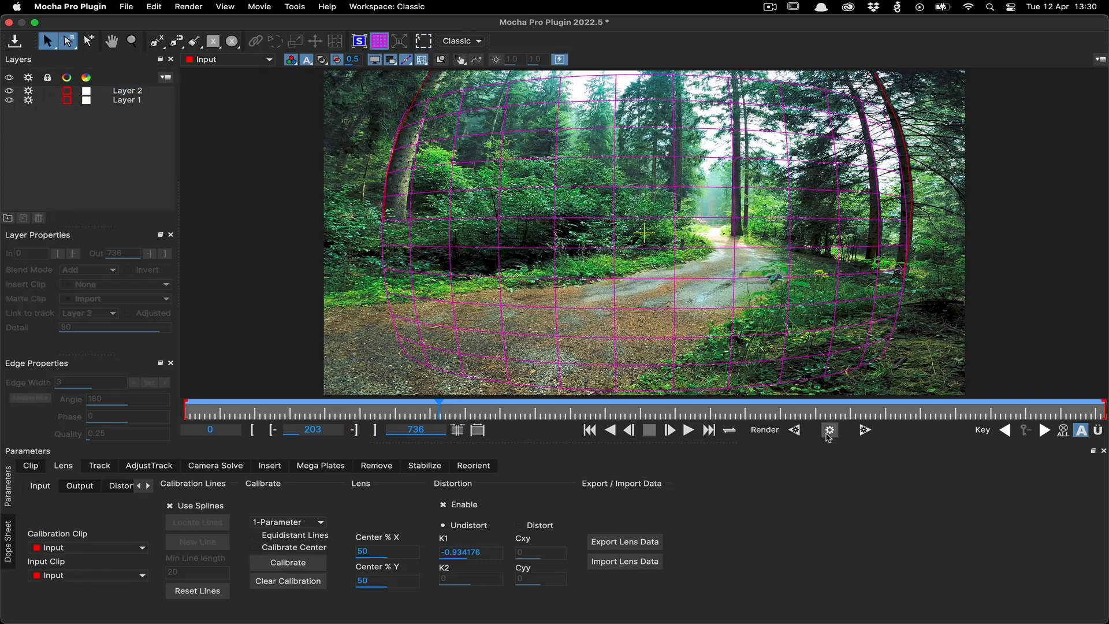
pyautogui.click(829, 432)
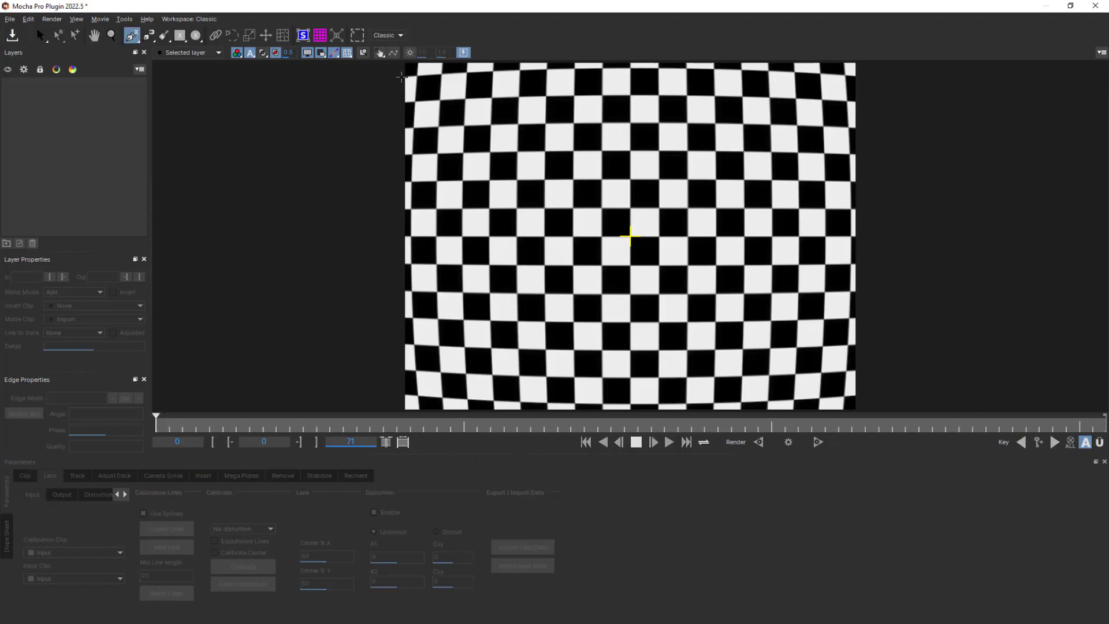
# - Finish the second-row spline and trace the third checkerboard row
pyautogui.click(652, 119)
pyautogui.click(810, 122)
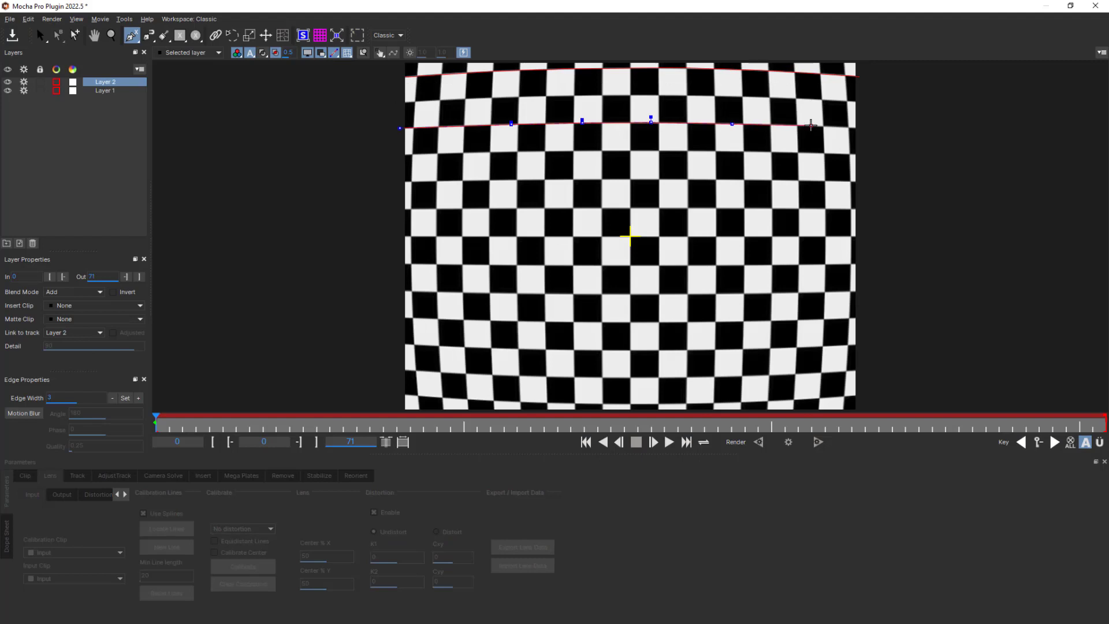
pyautogui.rightClick(859, 126)
pyautogui.click(403, 183)
pyautogui.click(491, 173)
pyautogui.click(590, 178)
pyautogui.click(683, 180)
pyautogui.click(800, 179)
pyautogui.rightClick(868, 182)
# - Trace splines along the remaining lower checkerboard rows, down to row 7
pyautogui.click(403, 236)
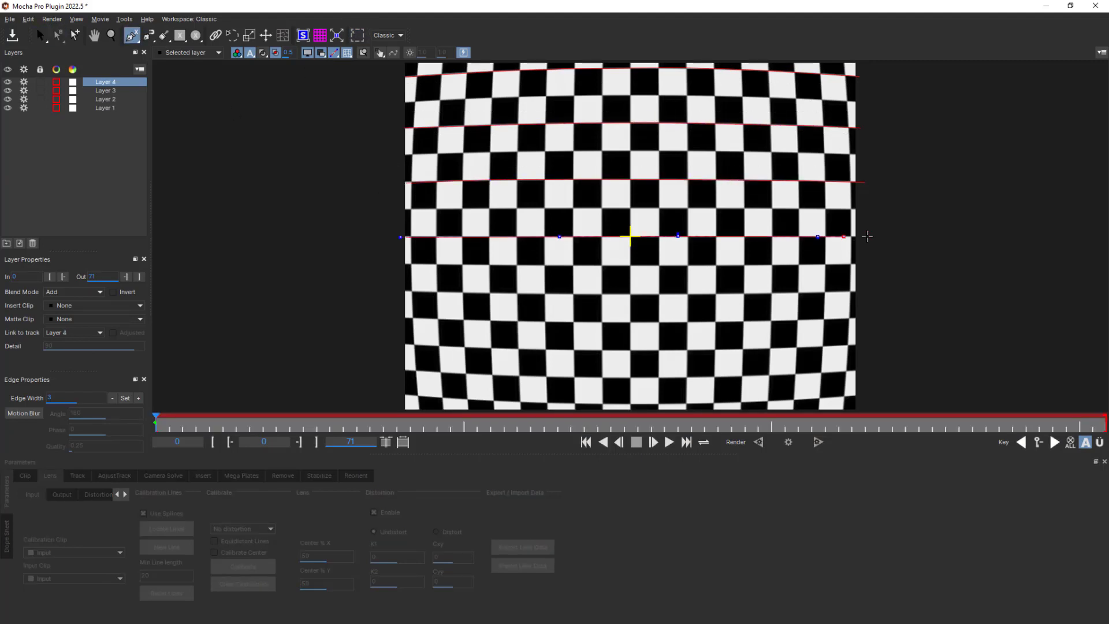
pyautogui.rightClick(864, 237)
pyautogui.click(403, 290)
pyautogui.rightClick(861, 291)
pyautogui.click(400, 344)
pyautogui.click(509, 348)
pyautogui.click(602, 351)
pyautogui.click(703, 350)
pyautogui.click(812, 345)
pyautogui.rightClick(871, 339)
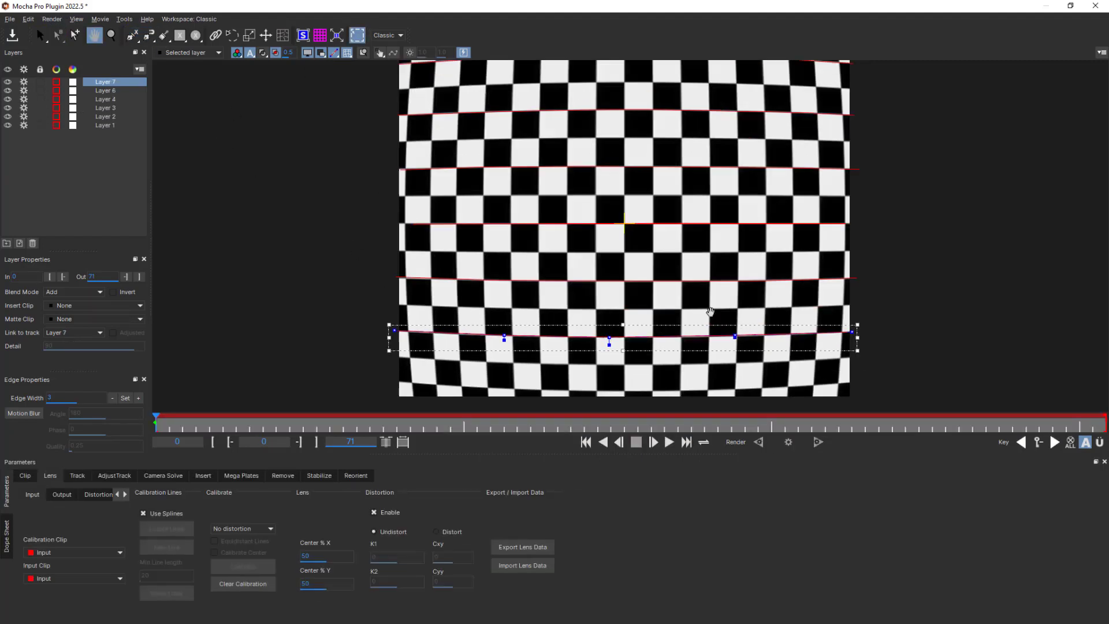
# - Select all row splines, calibrate with 1-Parameter (K1 -0.296815), and view the checkerboard undistorted
pyautogui.press('x')
pyautogui.moveTo(700, 167); pyautogui.dragTo(687, 173)
pyautogui.press('f')
pyautogui.press('z')
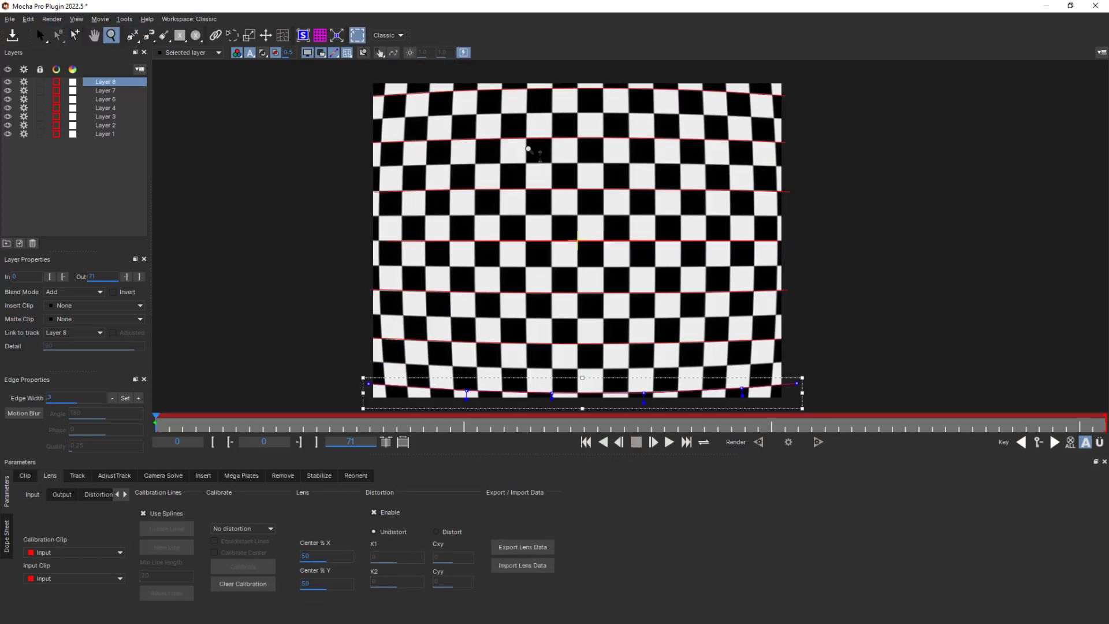
pyautogui.hotkey('ctrl', 'a')
pyautogui.click(242, 528)
pyautogui.click(237, 540)
pyautogui.click(237, 567)
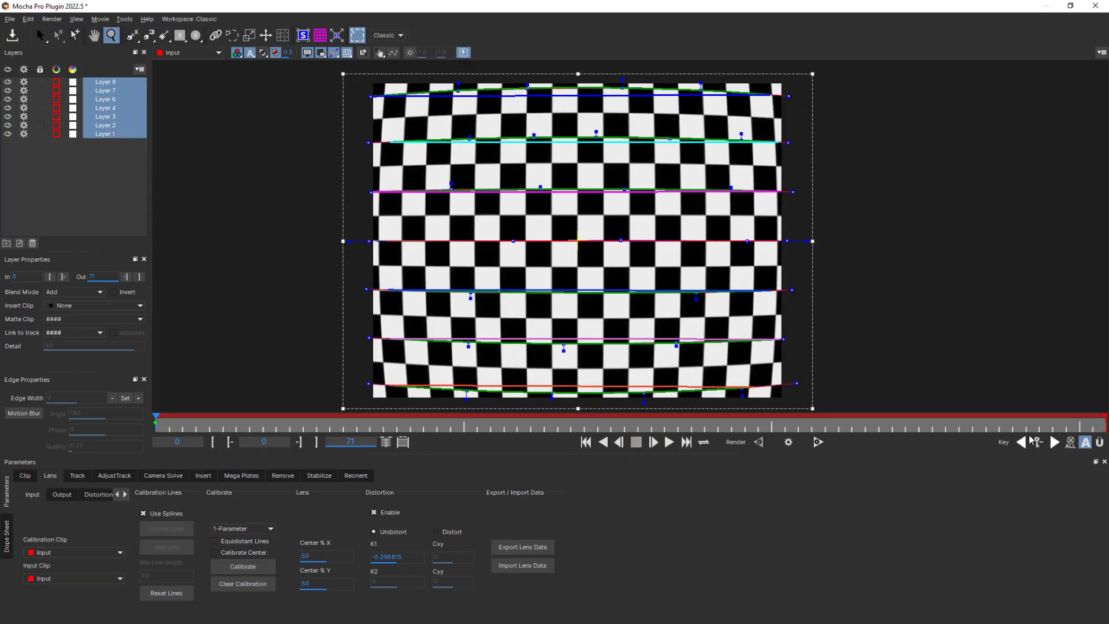
pyautogui.click(788, 443)
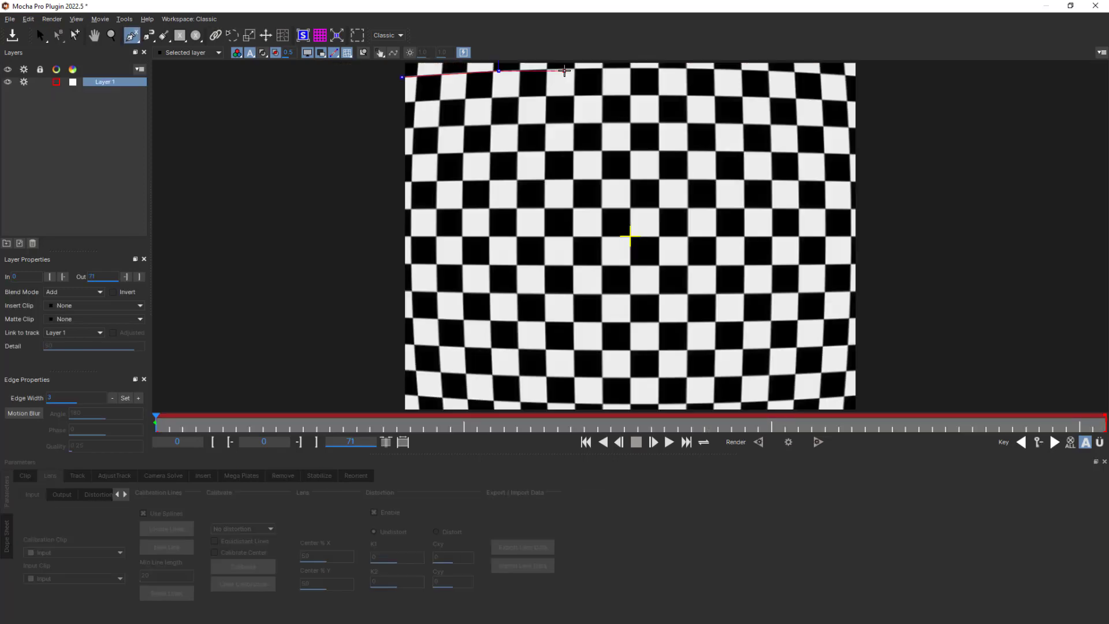
# - Trace a spline along the checkerboard's top edge, then run Locate Lines for automatic line detection
pyautogui.click(575, 68)
pyautogui.click(680, 67)
pyautogui.click(767, 69)
pyautogui.rightClick(904, 124)
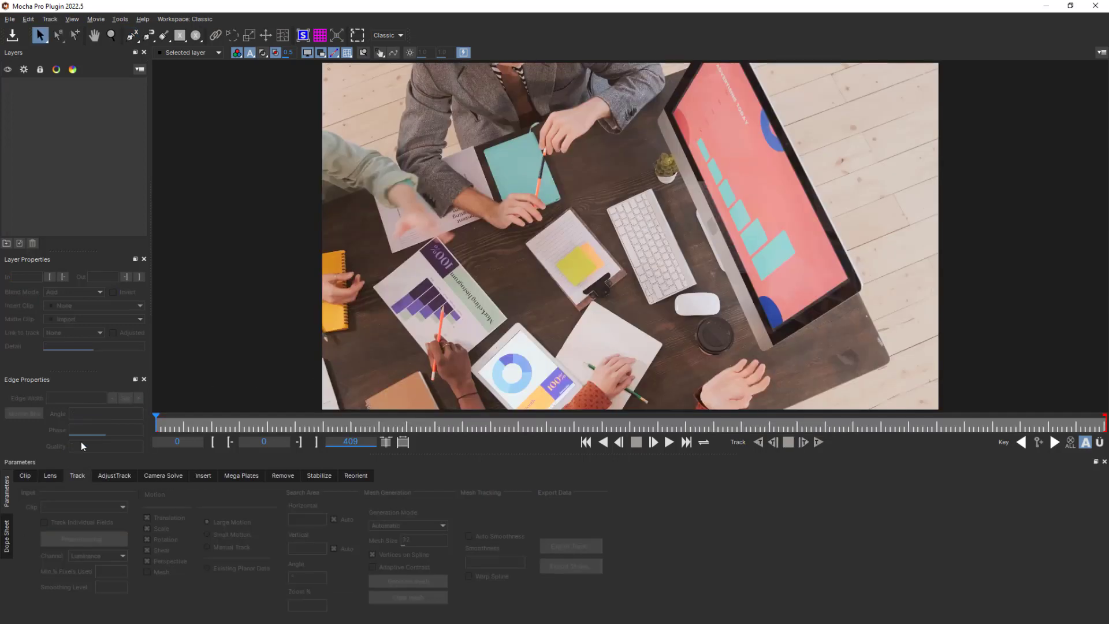
pyautogui.click(162, 528)
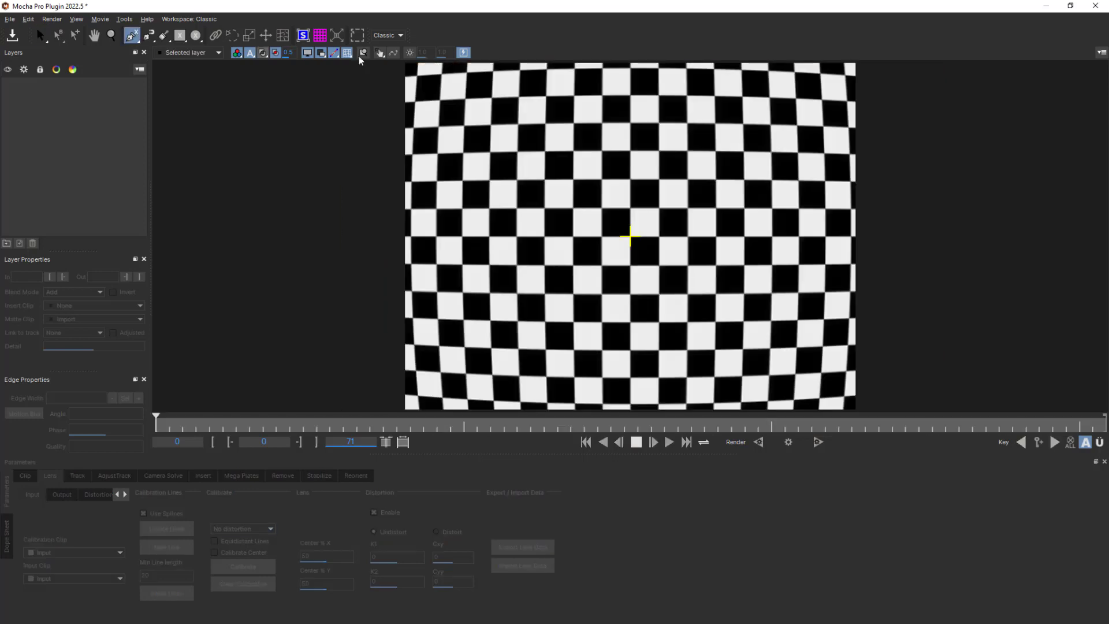
# - Trace a calibration spline along the checkerboard's top edge
pyautogui.click(402, 77)
pyautogui.click(498, 71)
pyautogui.click(575, 68)
pyautogui.click(678, 69)
pyautogui.click(860, 76)
pyautogui.rightClick(859, 76)
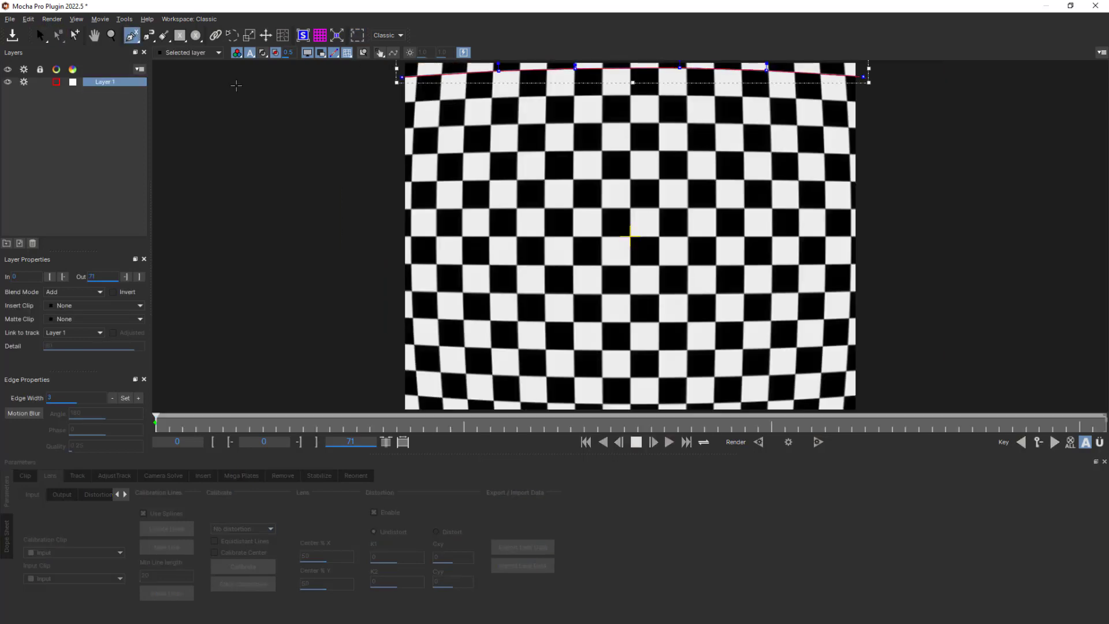
# - Trace a calibration spline along the second checkerboard row
pyautogui.click(400, 128)
pyautogui.click(512, 123)
pyautogui.click(583, 124)
pyautogui.click(652, 119)
pyautogui.click(733, 124)
pyautogui.click(811, 120)
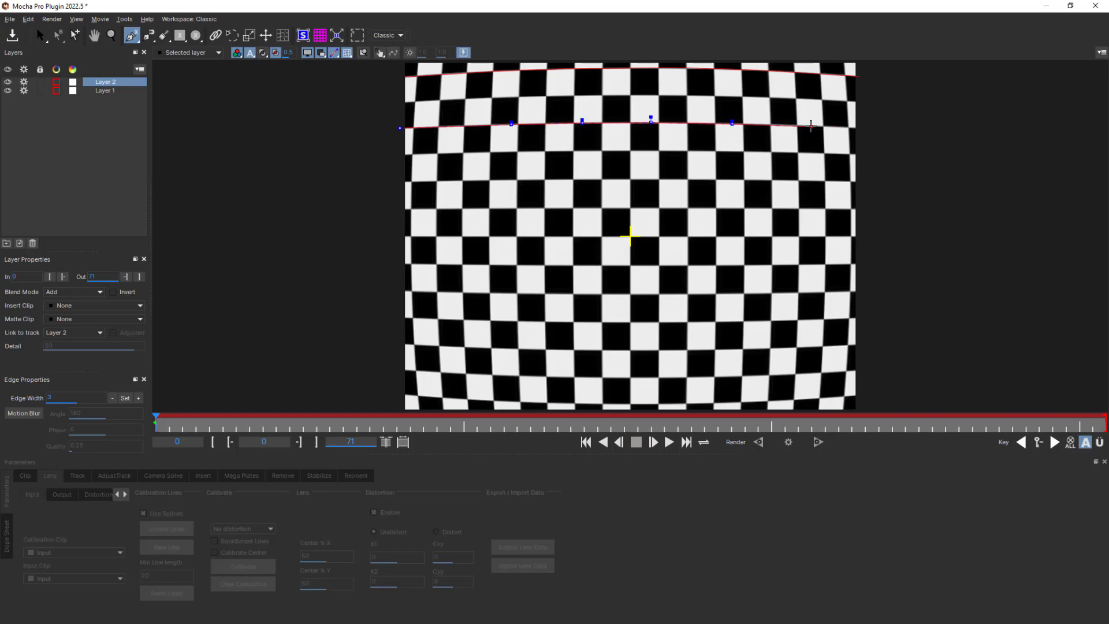
pyautogui.click(863, 127)
pyautogui.rightClick(864, 128)
pyautogui.press('s')
# - Trace a calibration spline on a new layer along the third checkerboard row
pyautogui.click(132, 35)
pyautogui.click(402, 183)
pyautogui.click(491, 173)
pyautogui.click(590, 177)
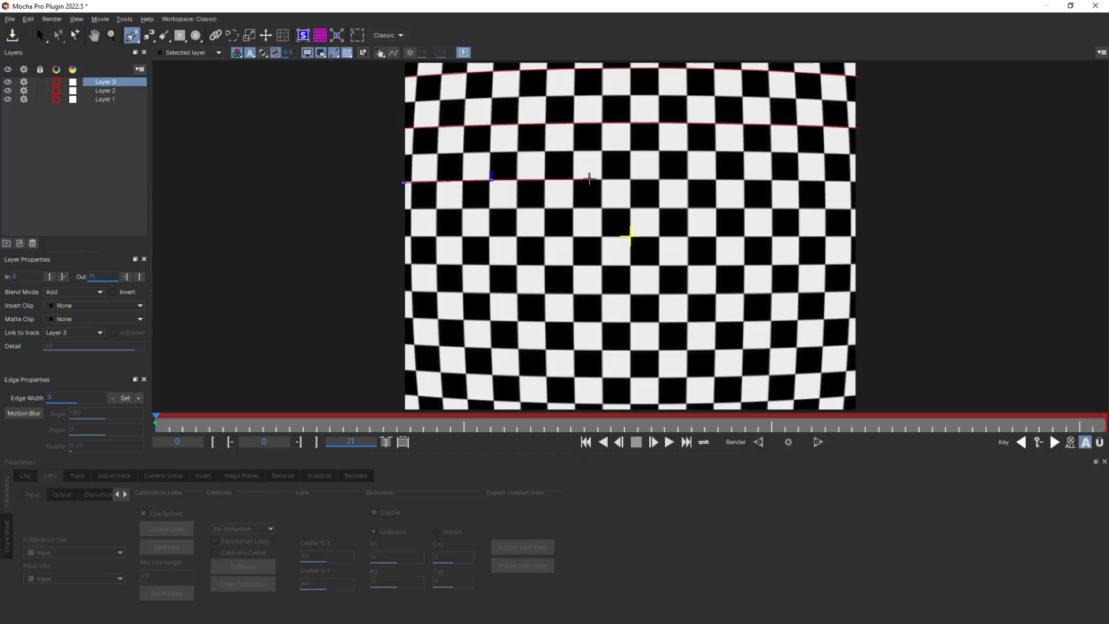
pyautogui.click(682, 180)
pyautogui.click(801, 179)
pyautogui.click(869, 182)
pyautogui.rightClick(869, 182)
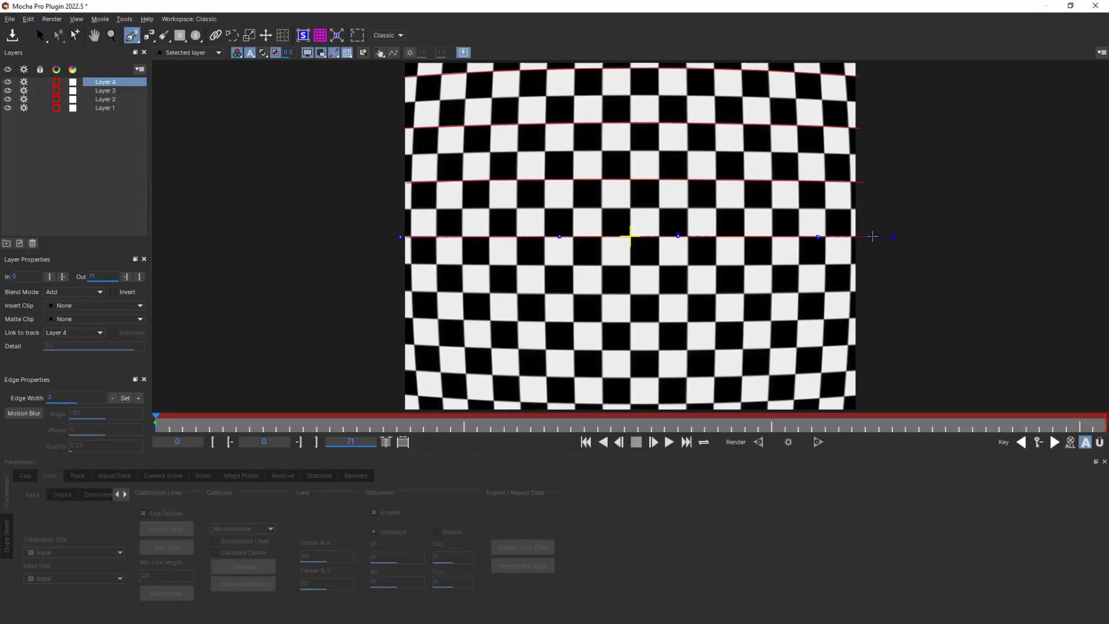
pyautogui.press('s')
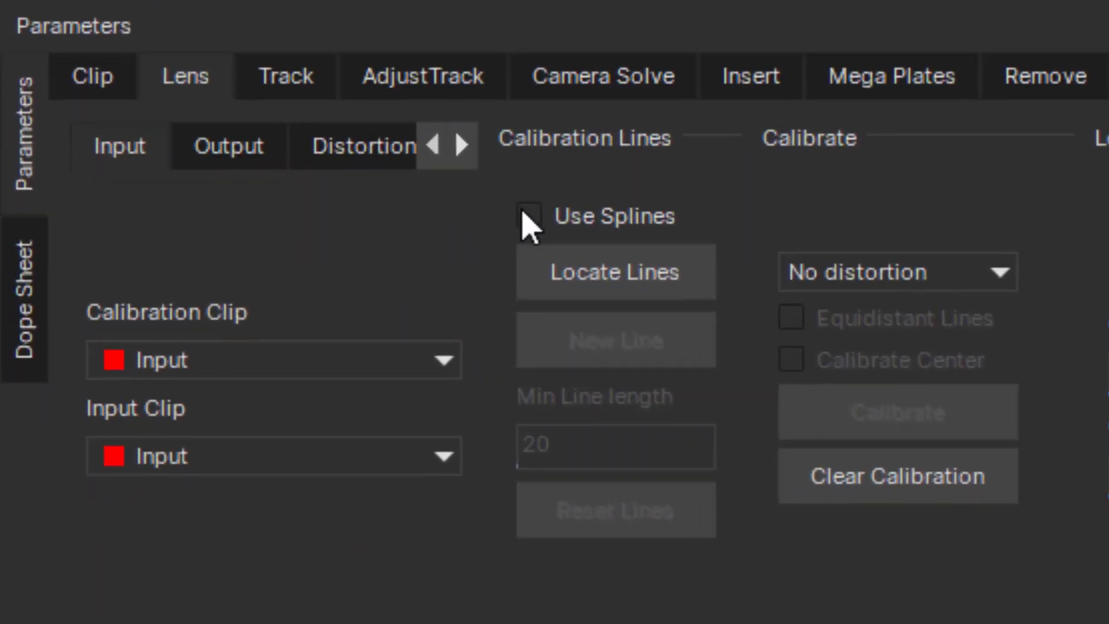
# - Enable Use Splines and draw the first calibration line along the upper-left desk edge
pyautogui.click(530, 217)
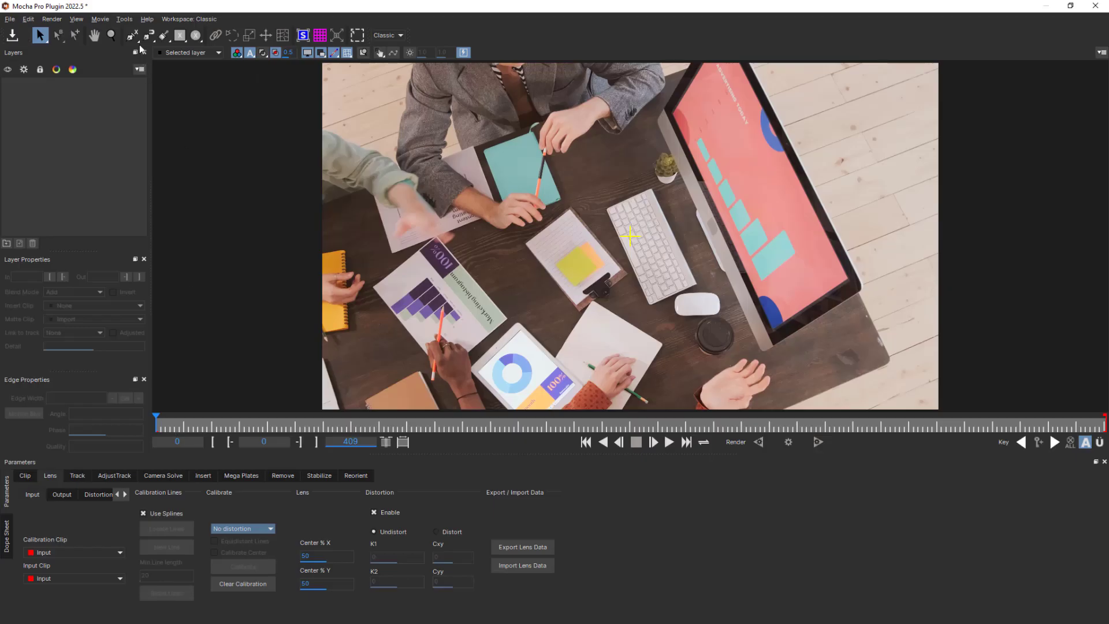
pyautogui.click(294, 216)
pyautogui.click(348, 194)
pyautogui.click(466, 146)
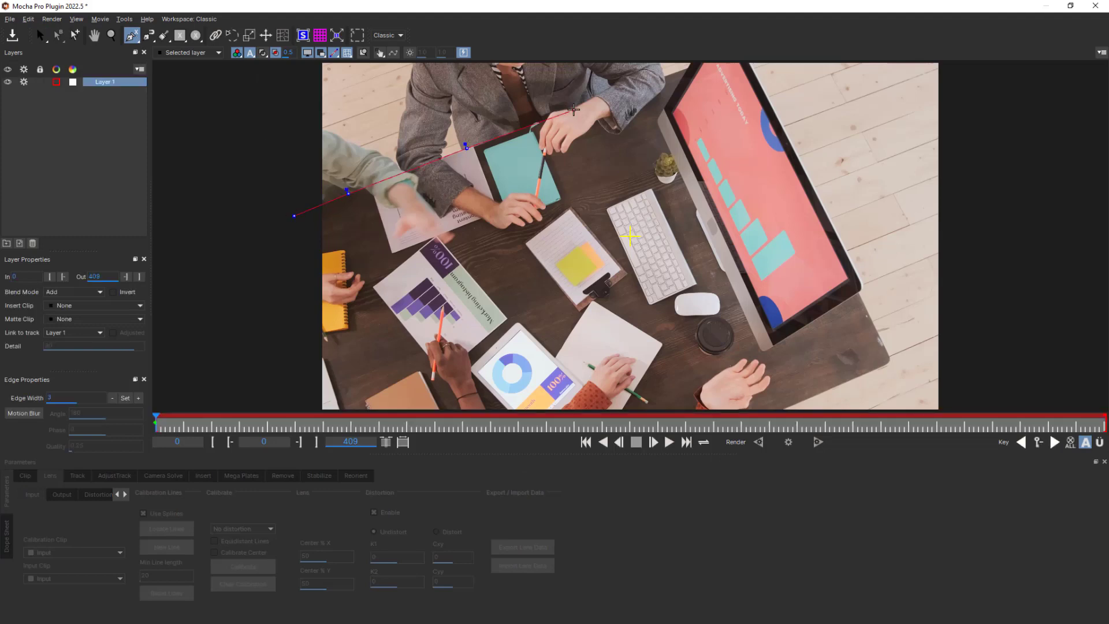
pyautogui.click(575, 108)
pyautogui.click(693, 65)
pyautogui.rightClick(732, 62)
pyautogui.press('Escape')
pyautogui.rightClick(696, 74)
# - Draw calibration lines down both edges of the monitor
pyautogui.click(674, 112)
pyautogui.click(695, 163)
pyautogui.click(746, 252)
pyautogui.rightClick(773, 331)
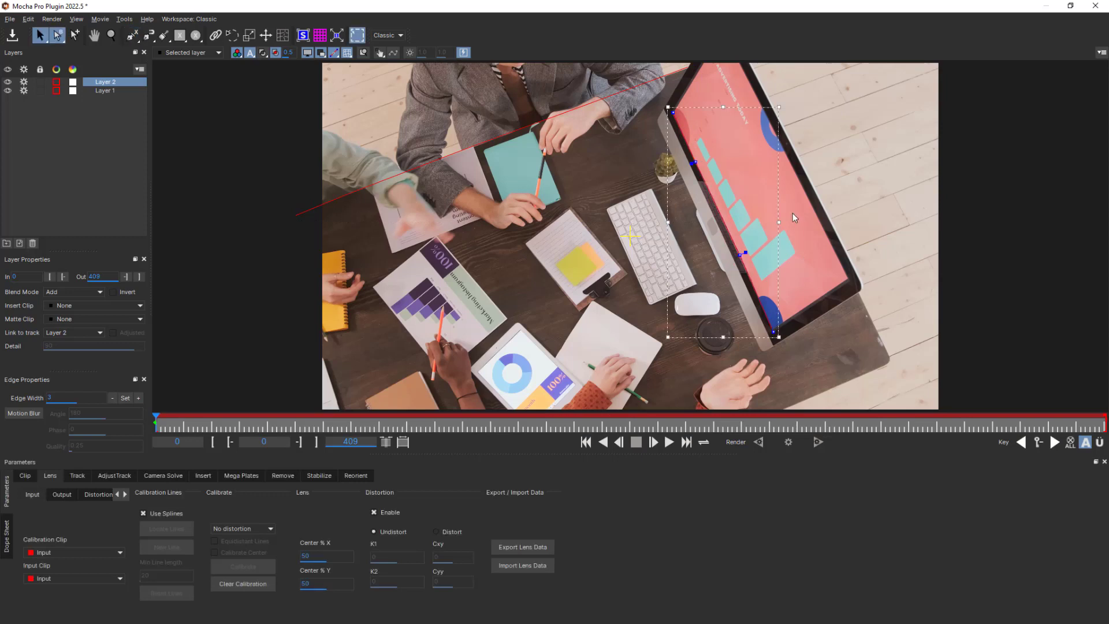
pyautogui.click(741, 65)
pyautogui.click(776, 133)
pyautogui.click(813, 202)
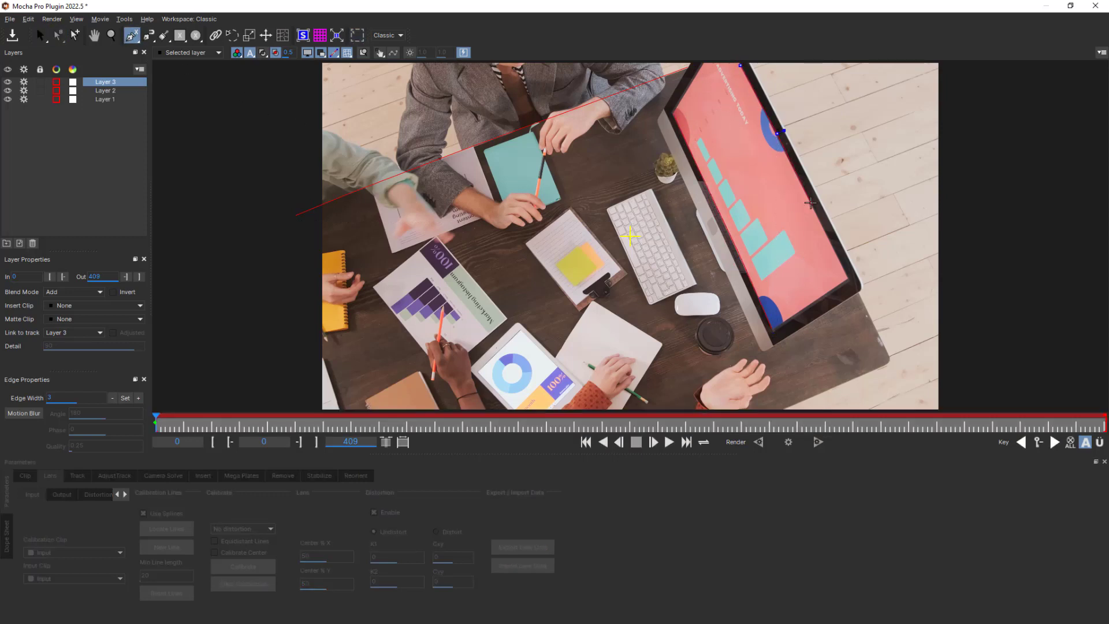
pyautogui.click(848, 279)
pyautogui.rightClick(848, 280)
# - Draw calibration lines along a floorboard and the desk's lower right edge
pyautogui.click(132, 35)
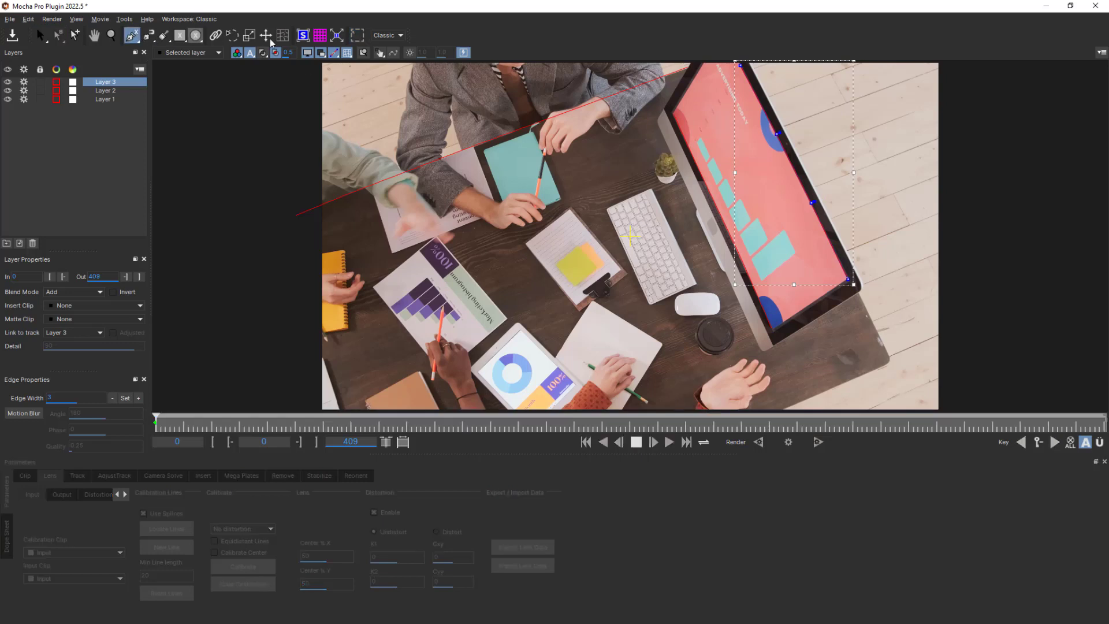
pyautogui.click(799, 155)
pyautogui.click(944, 102)
pyautogui.rightClick(945, 102)
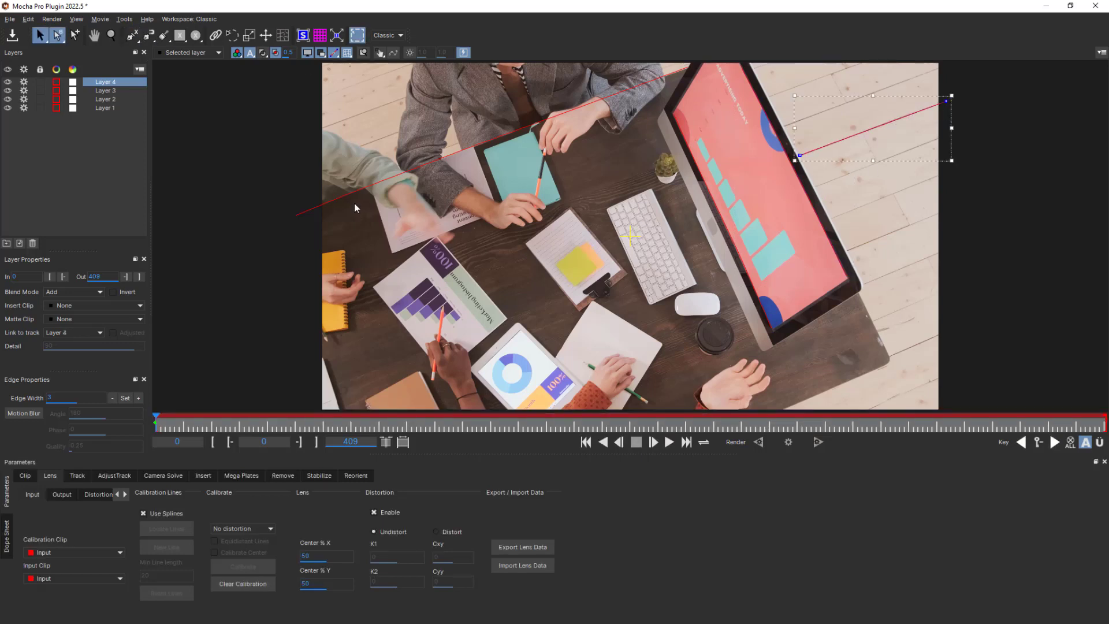
pyautogui.click(132, 35)
pyautogui.click(785, 409)
pyautogui.click(862, 377)
pyautogui.click(890, 361)
pyautogui.rightClick(890, 361)
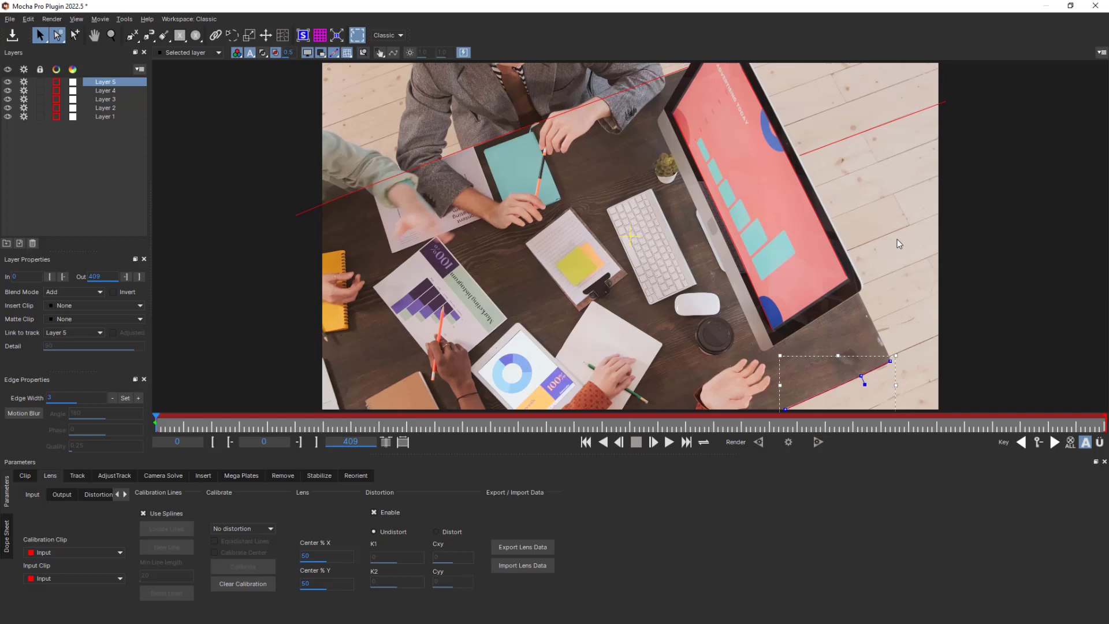
# - Try 1-Parameter, review the distortion model list, and settle on Distortion Map
pyautogui.click(238, 529)
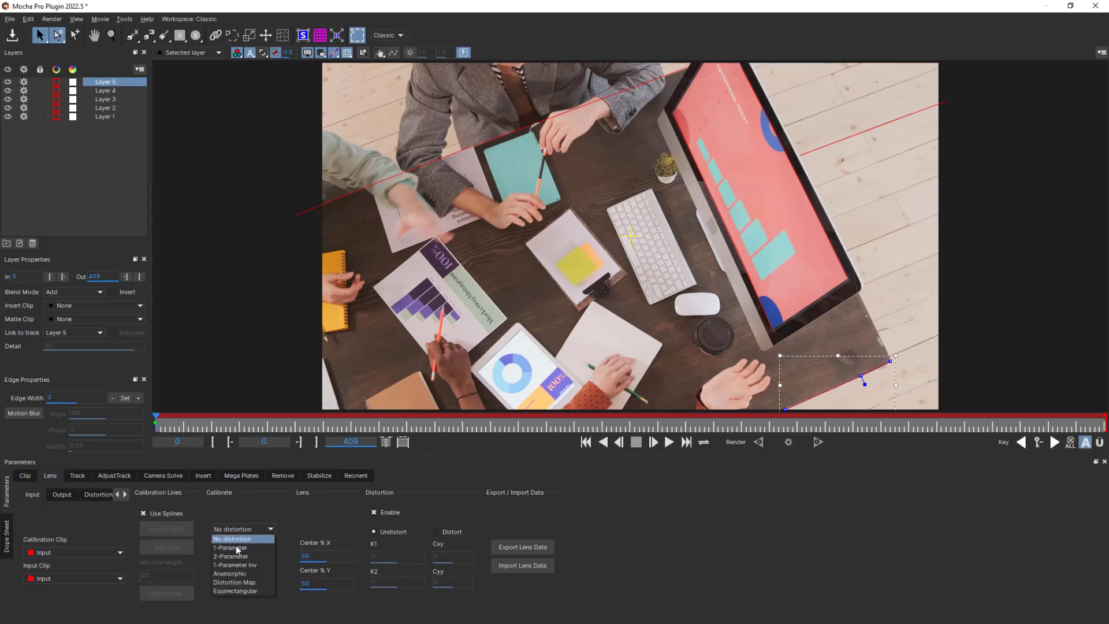
pyautogui.click(231, 548)
pyautogui.click(271, 530)
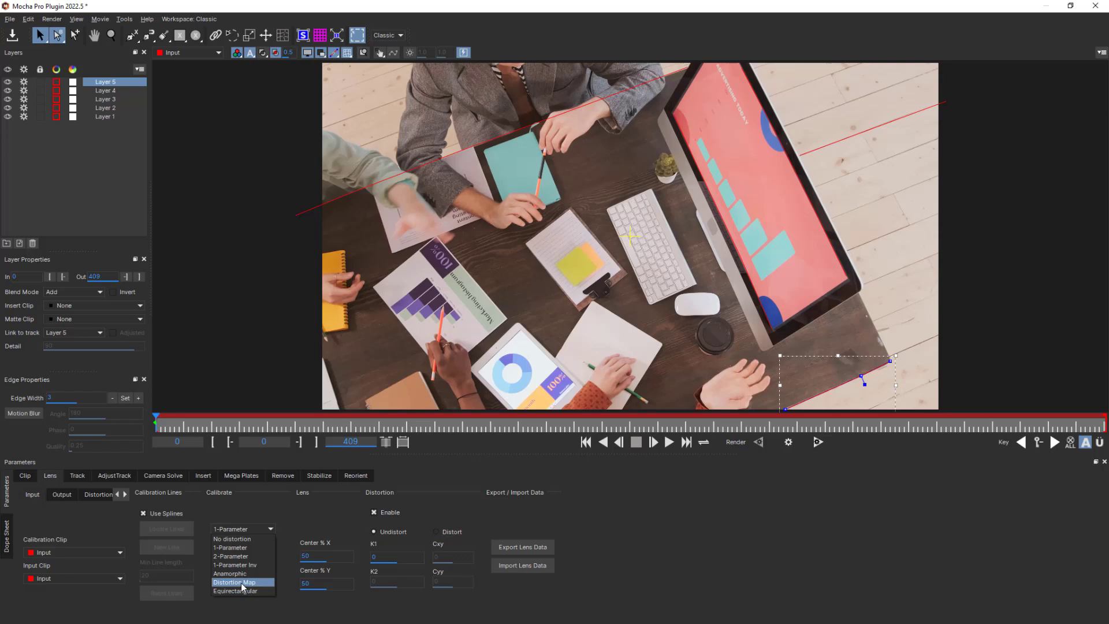
pyautogui.click(242, 583)
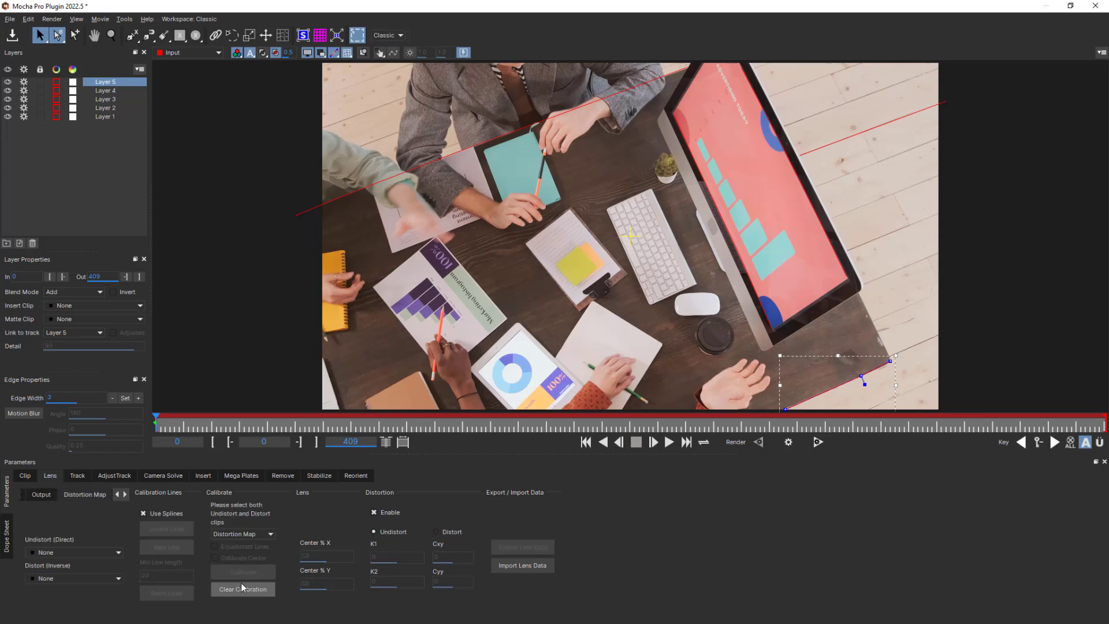
pyautogui.click(243, 534)
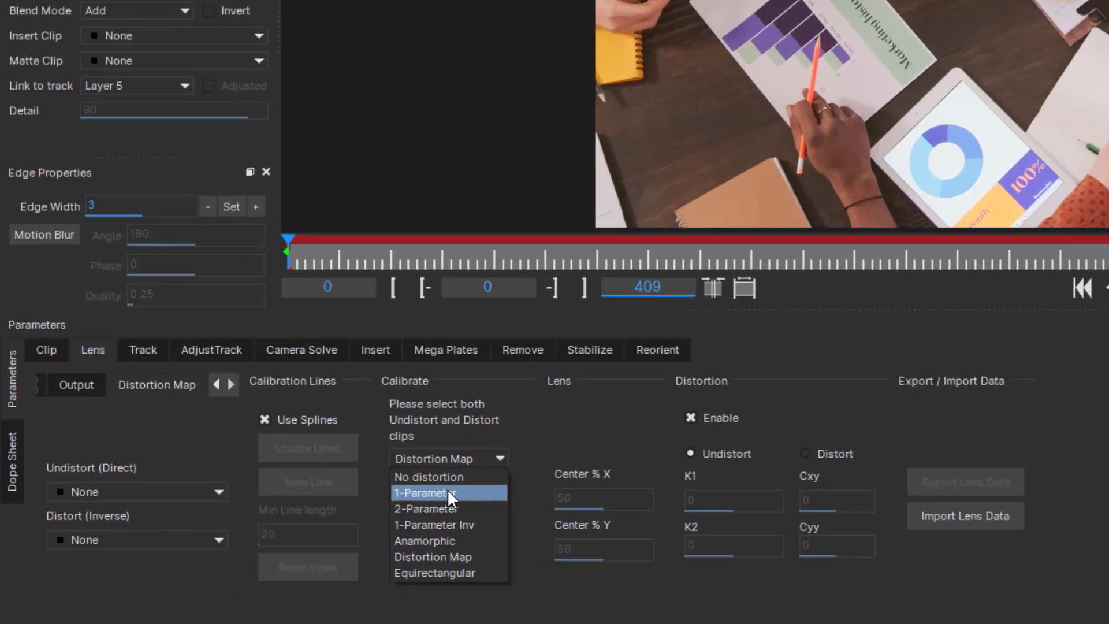
# - Pick the 1-Parameter model, show the grid overlay, and preview the desk footage undistorted (K1 -0.231168)
pyautogui.click(448, 494)
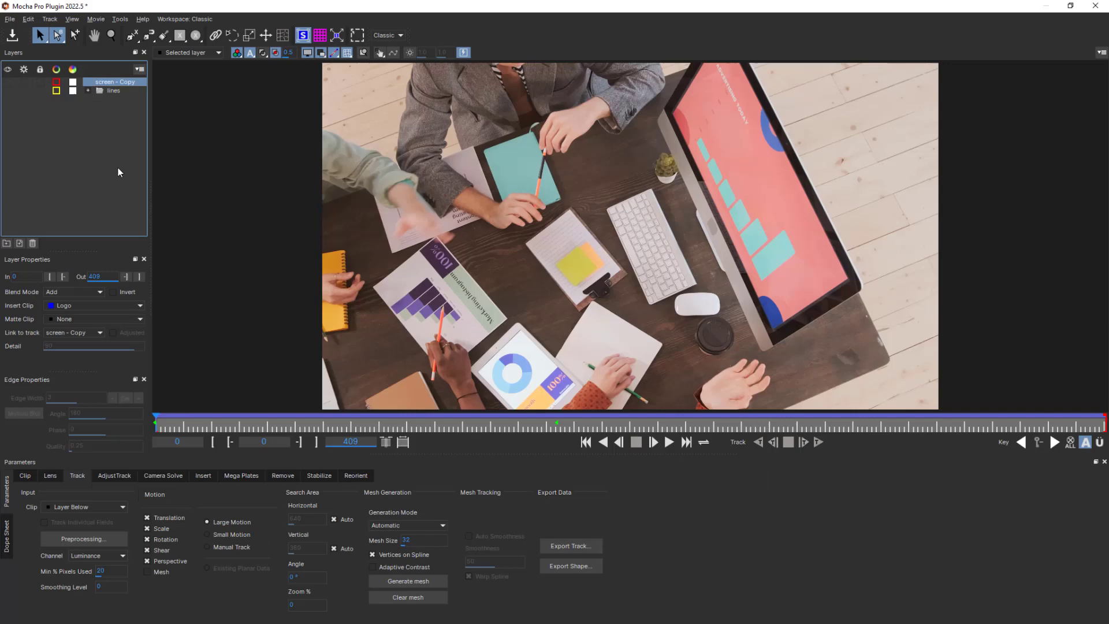
pyautogui.click(319, 37)
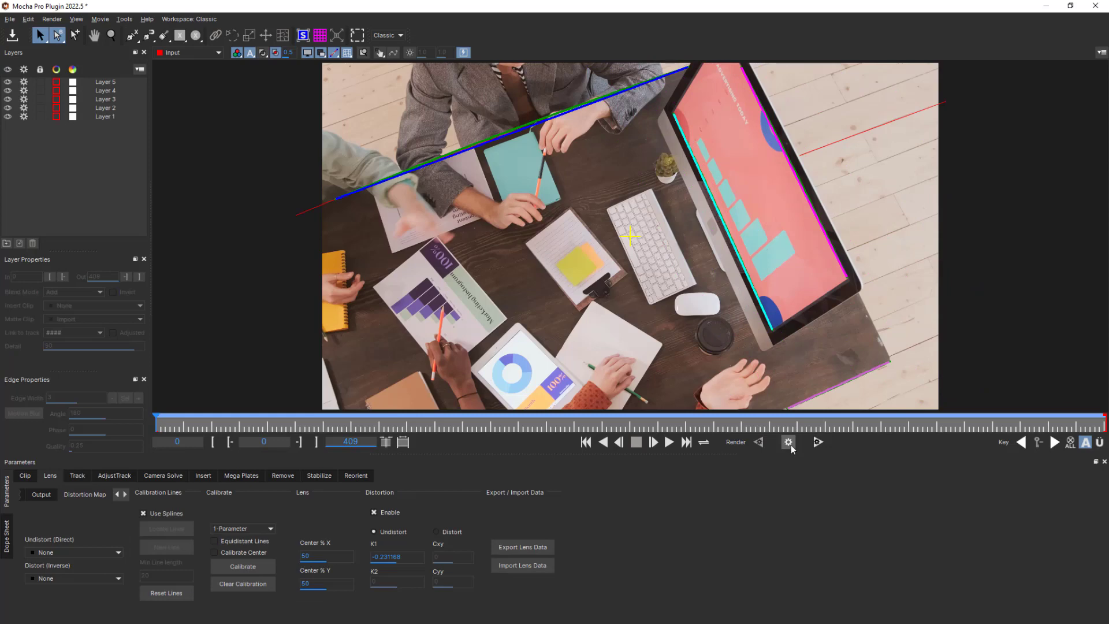
pyautogui.click(791, 443)
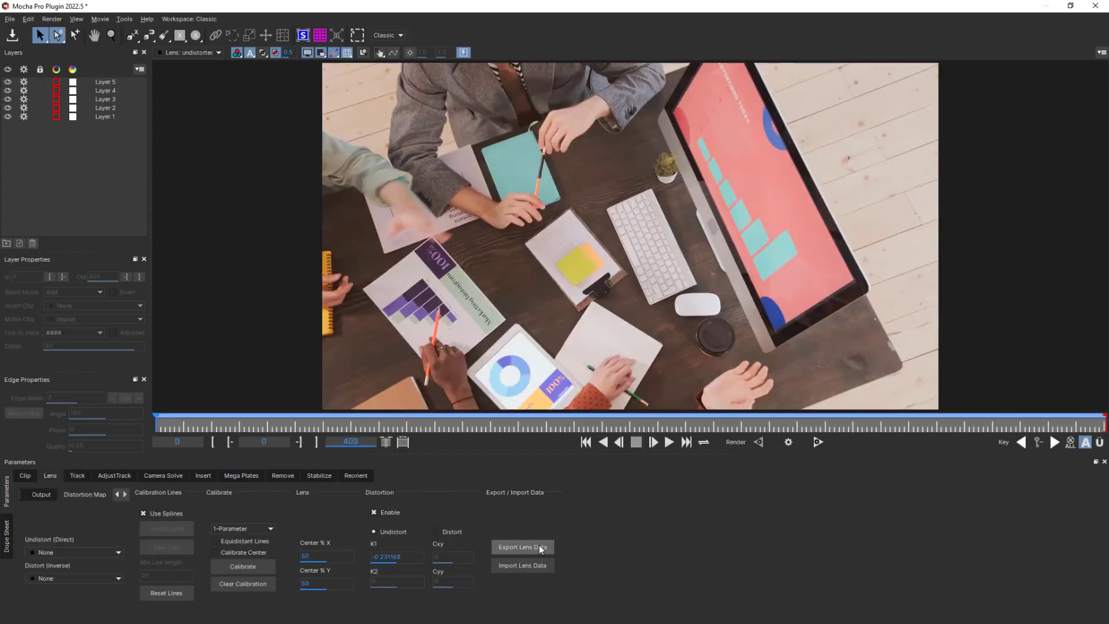
# - Import UndistortMap_Input_00000000.tiff as the Undistort clip, then set up Export Lens Data as Distortion Map Clip
pyautogui.click(539, 545)
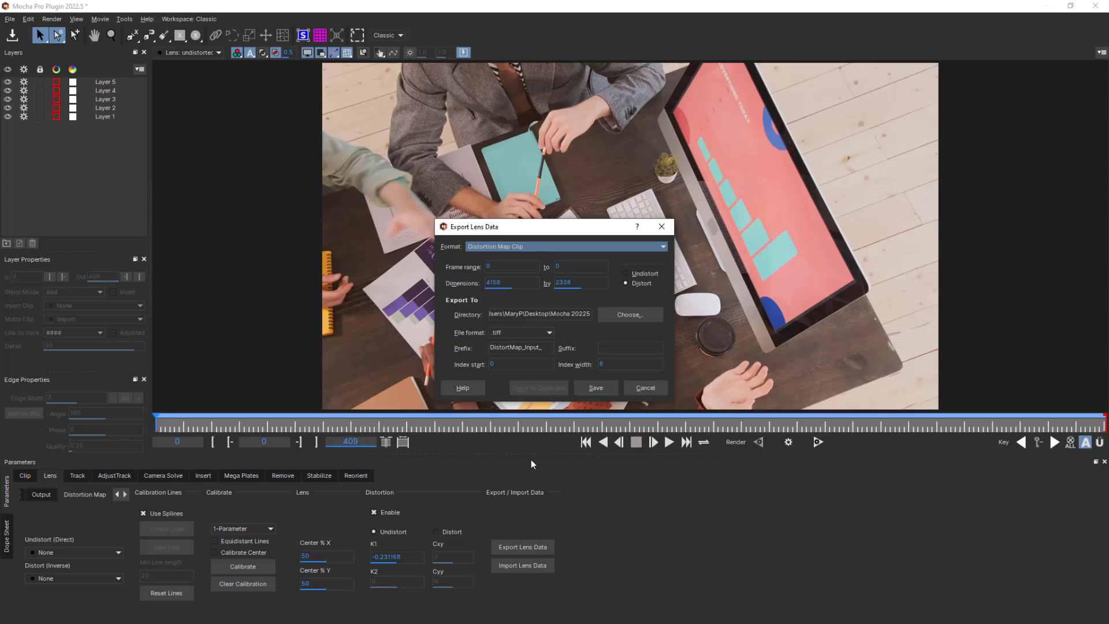
pyautogui.click(642, 389)
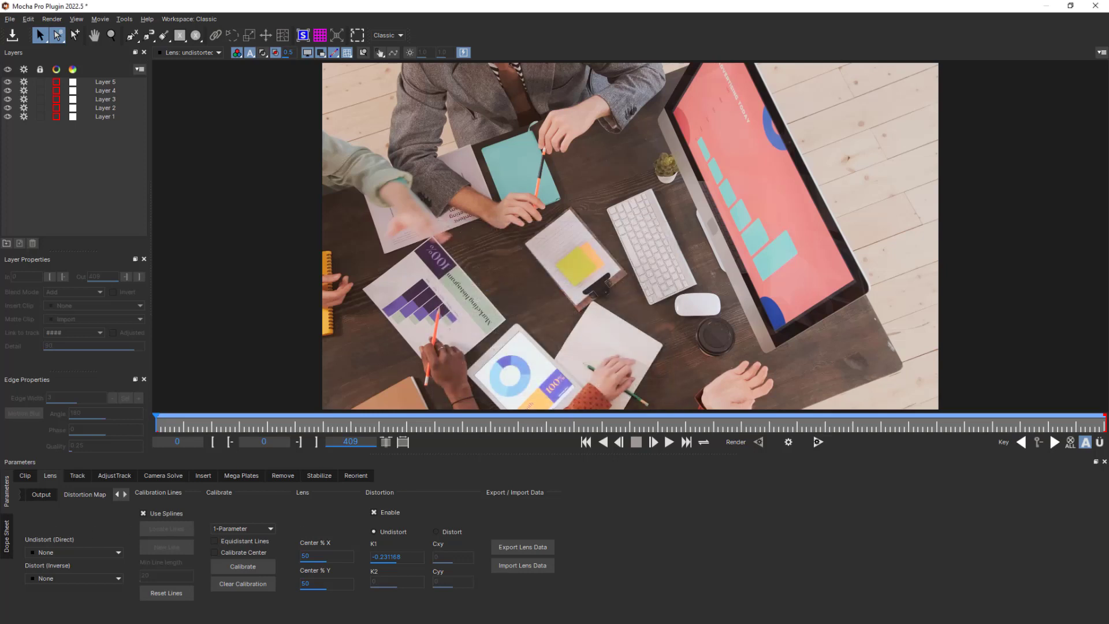
pyautogui.click(75, 552)
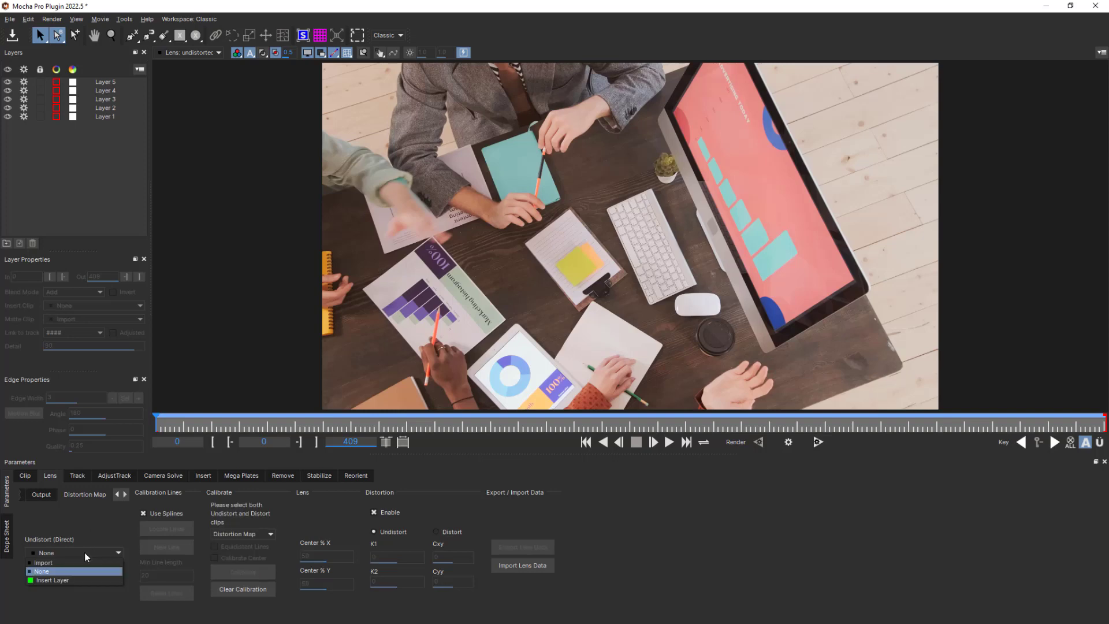
pyautogui.click(77, 566)
pyautogui.click(662, 165)
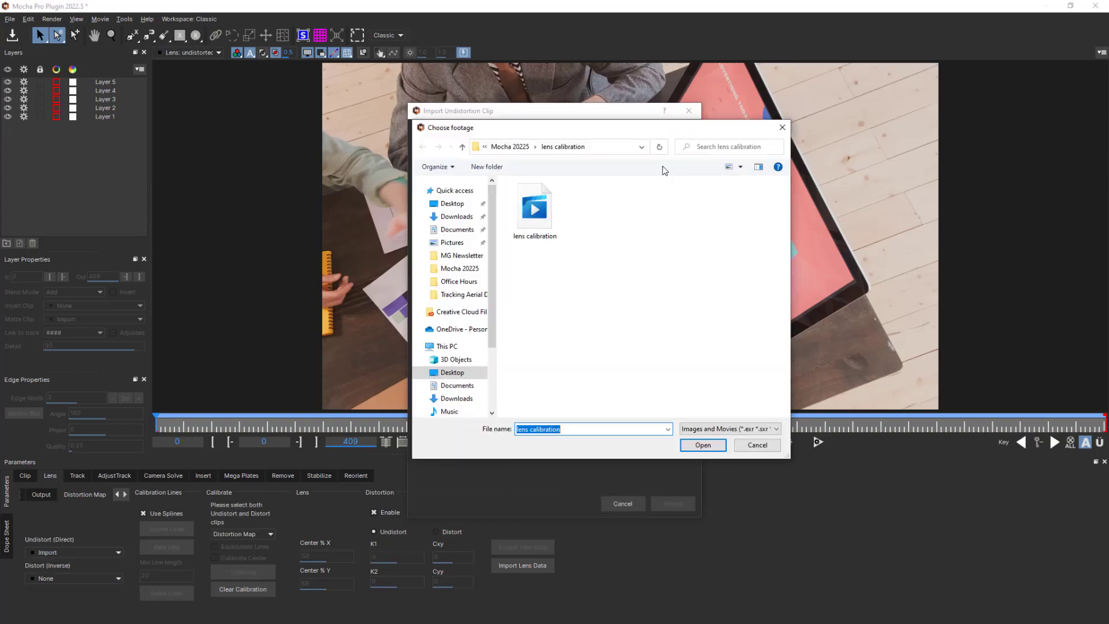
pyautogui.click(523, 147)
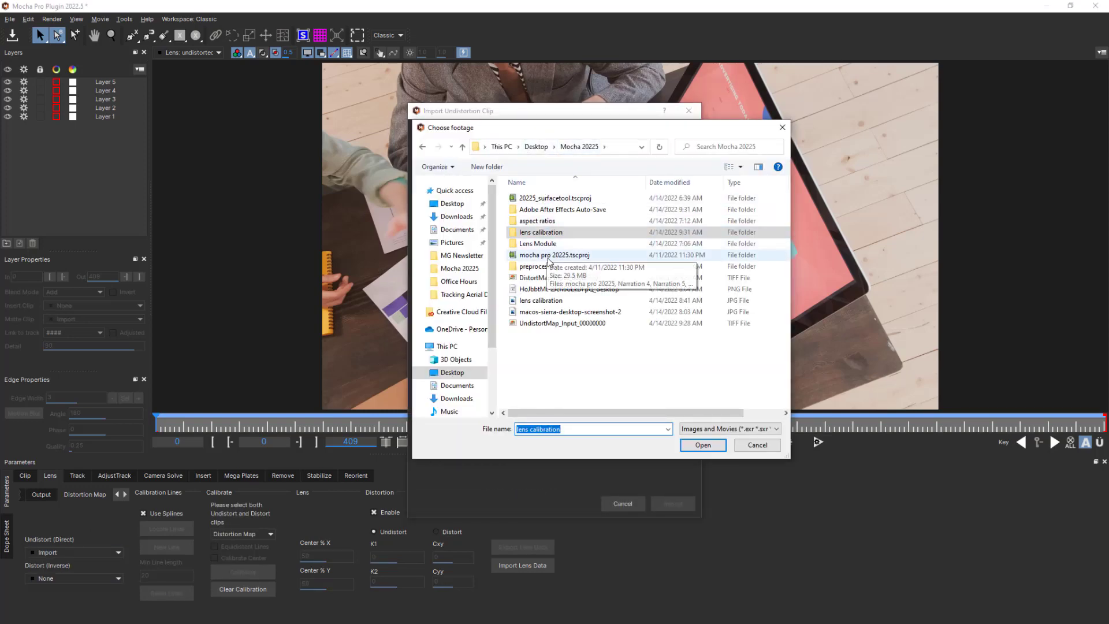
pyautogui.click(571, 323)
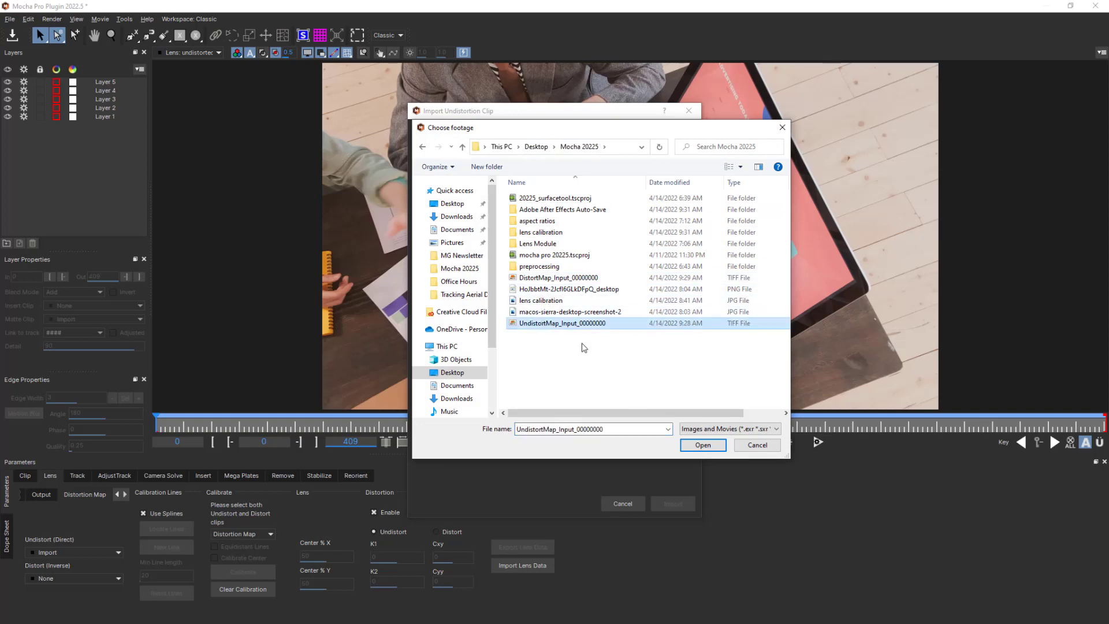
pyautogui.click(703, 445)
pyautogui.click(672, 504)
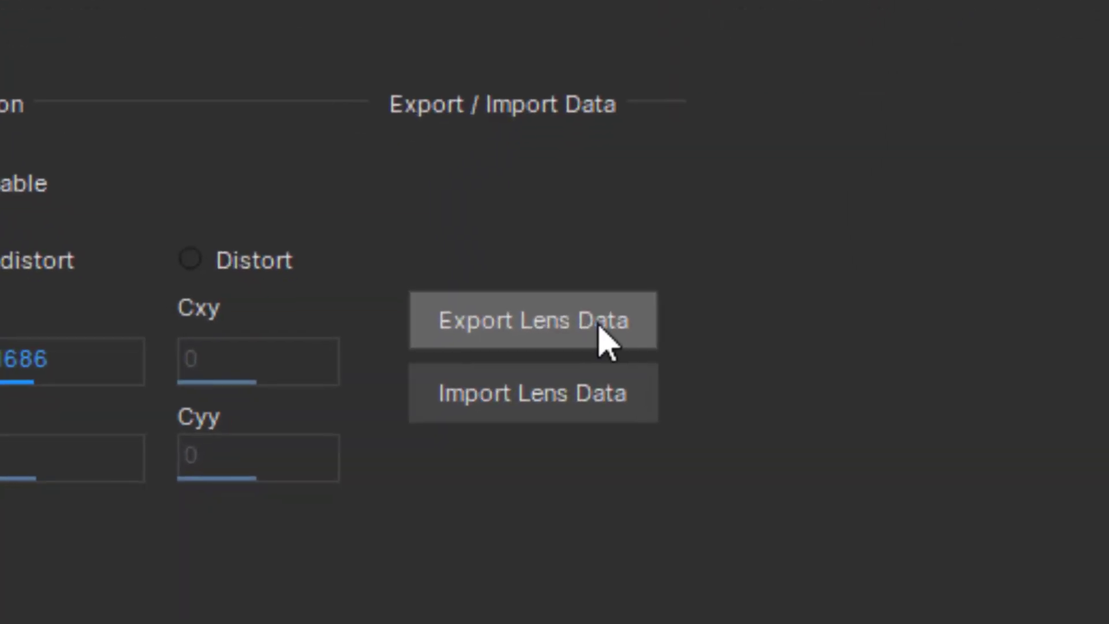
pyautogui.click(603, 341)
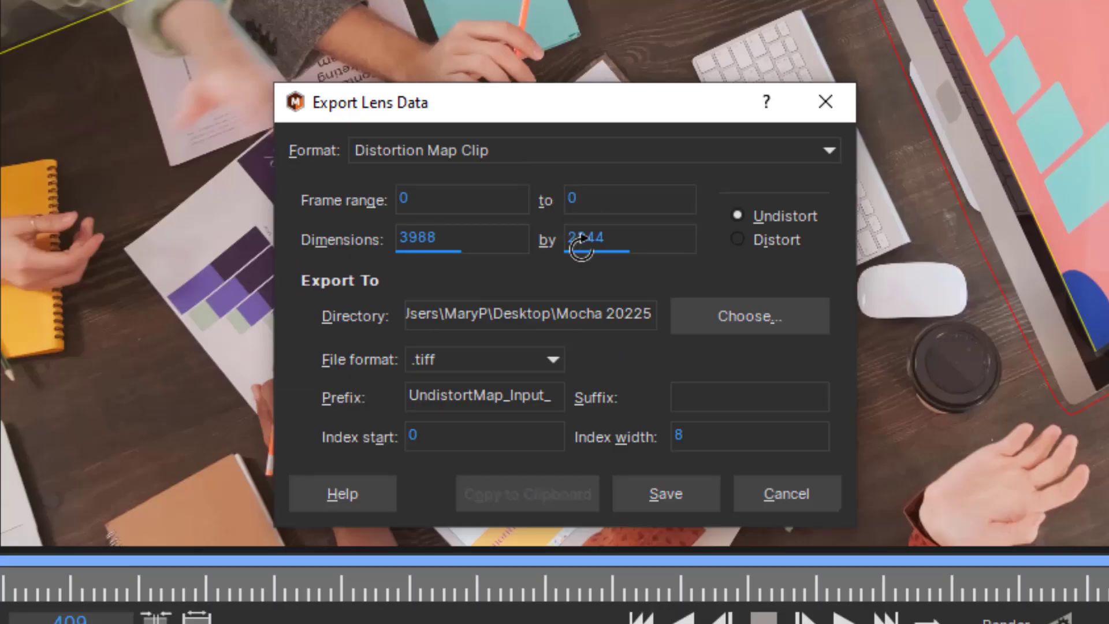
# - Save the undistort map export and select the Read4 undistort-map node in NukeStudio's Node Graph
pyautogui.click(666, 494)
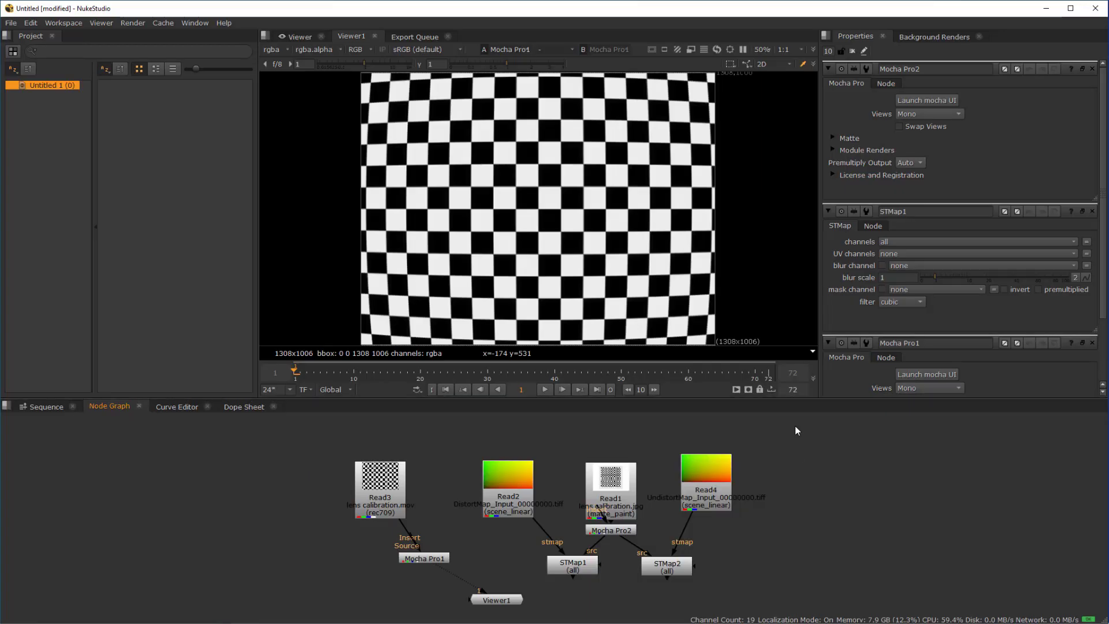
pyautogui.scroll(2, 603, 496)
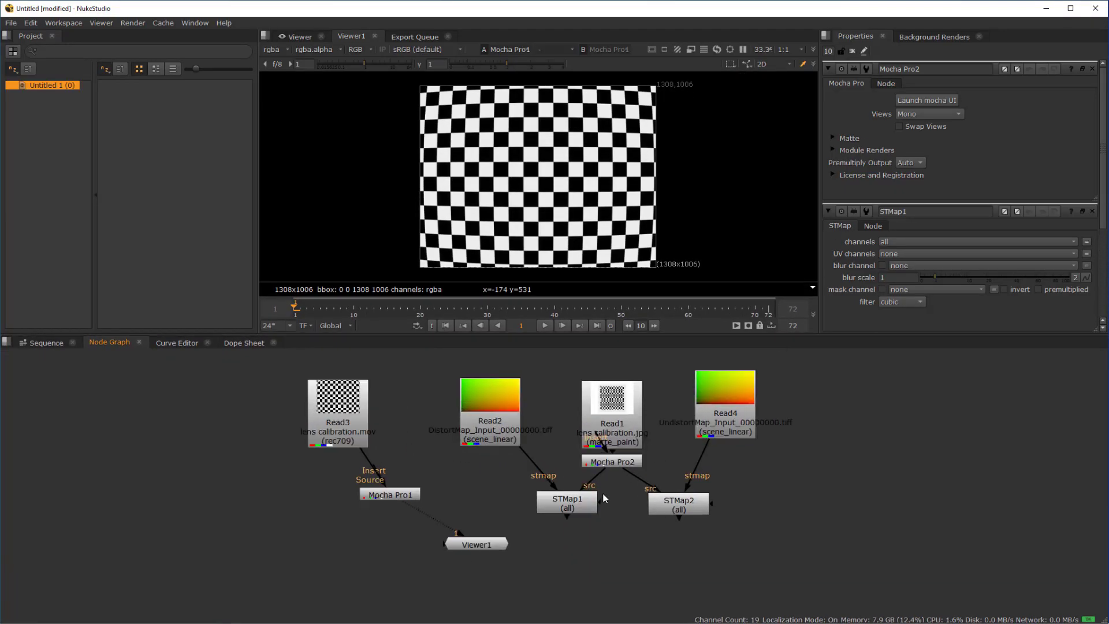
pyautogui.click(750, 394)
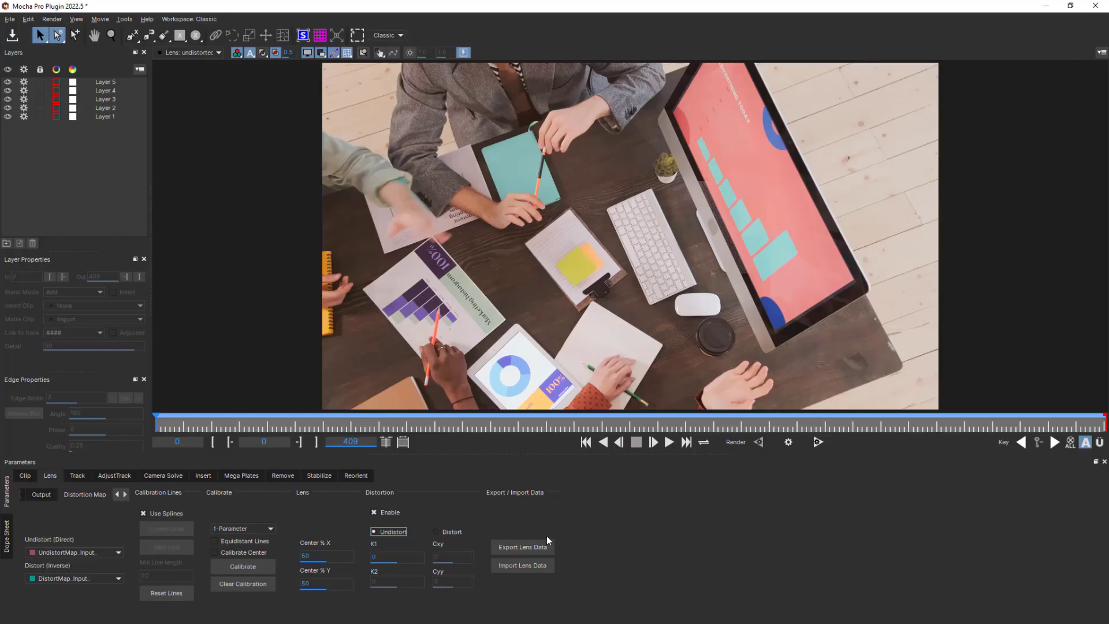
pyautogui.click(529, 546)
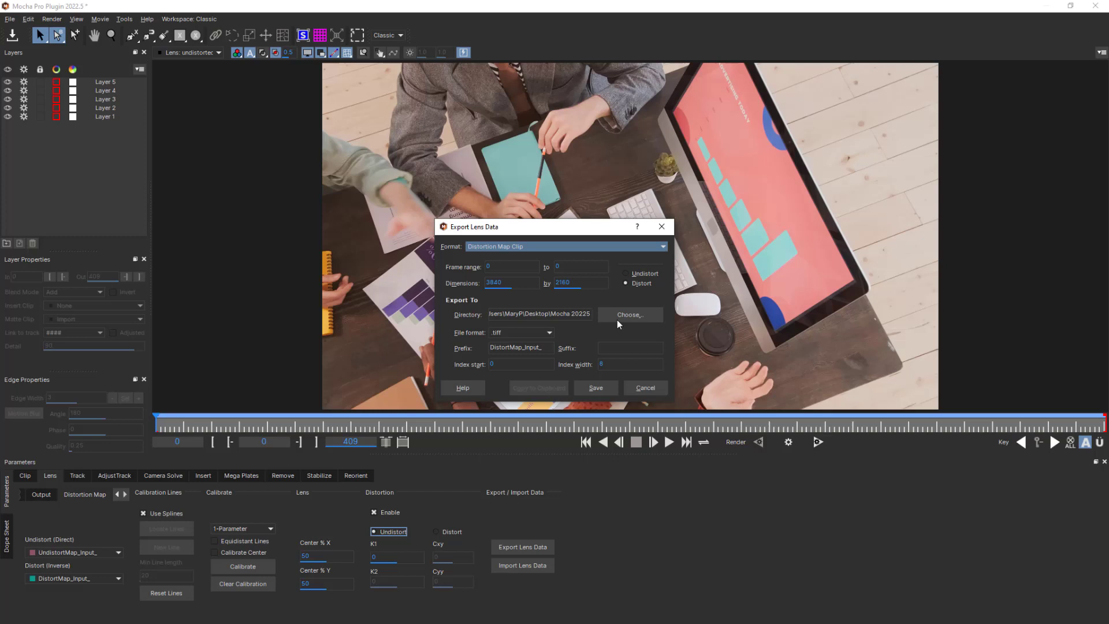
# - Render the Distortion Map Clip as a 3840x2160 TIFF with prefix DistortMap_Input_
pyautogui.click(553, 243)
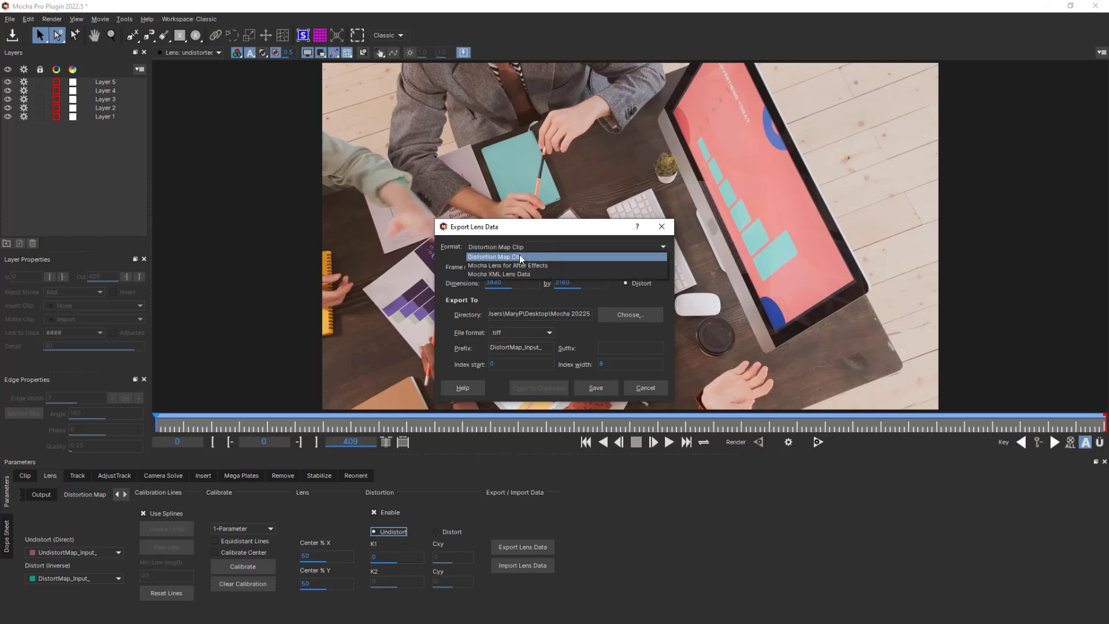
pyautogui.click(522, 258)
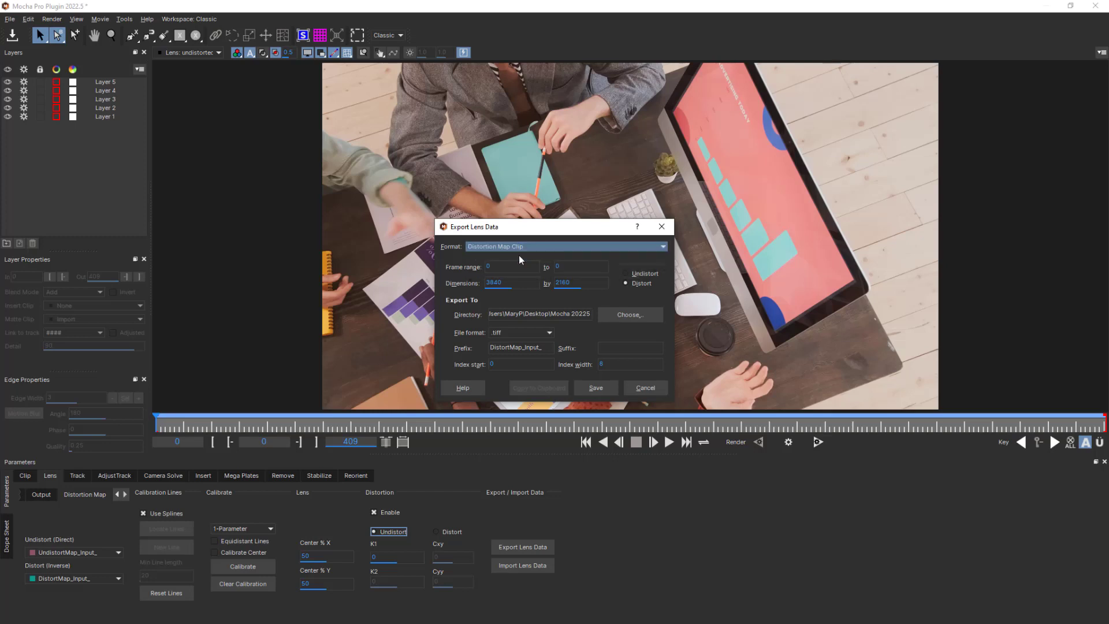
pyautogui.click(595, 387)
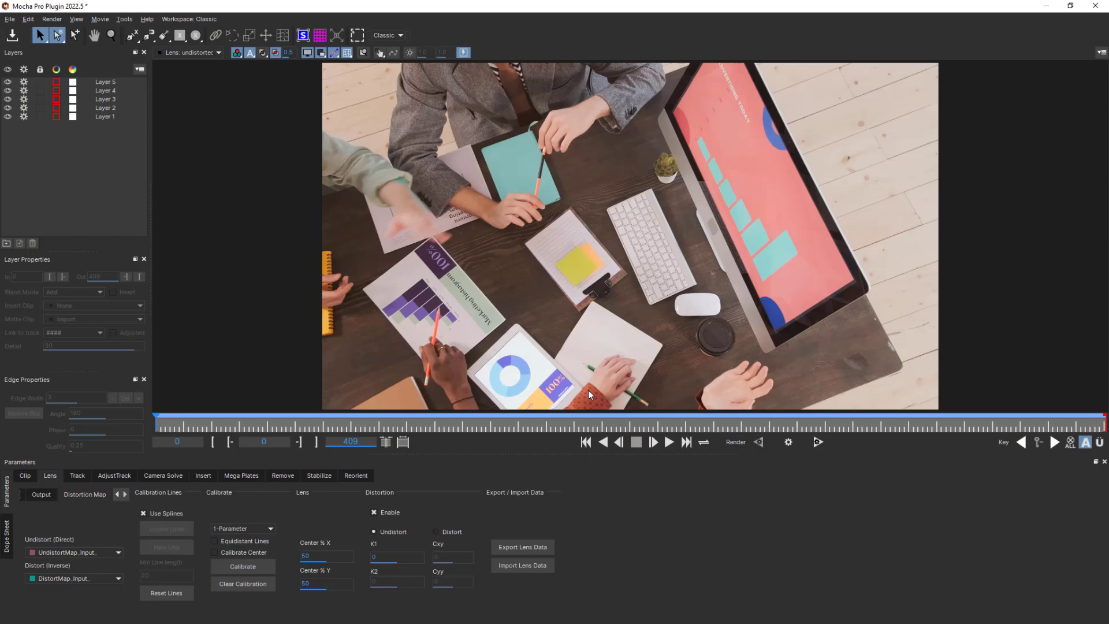
# - Save the lens data as a Mocha XML Lens Data .lens file
pyautogui.click(522, 247)
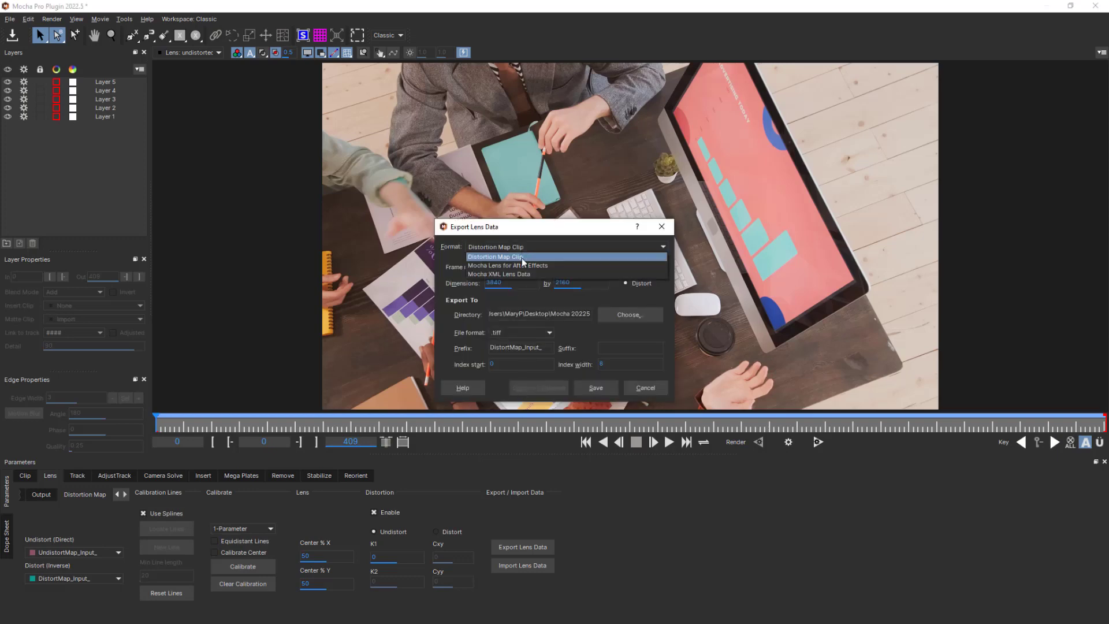
pyautogui.click(523, 275)
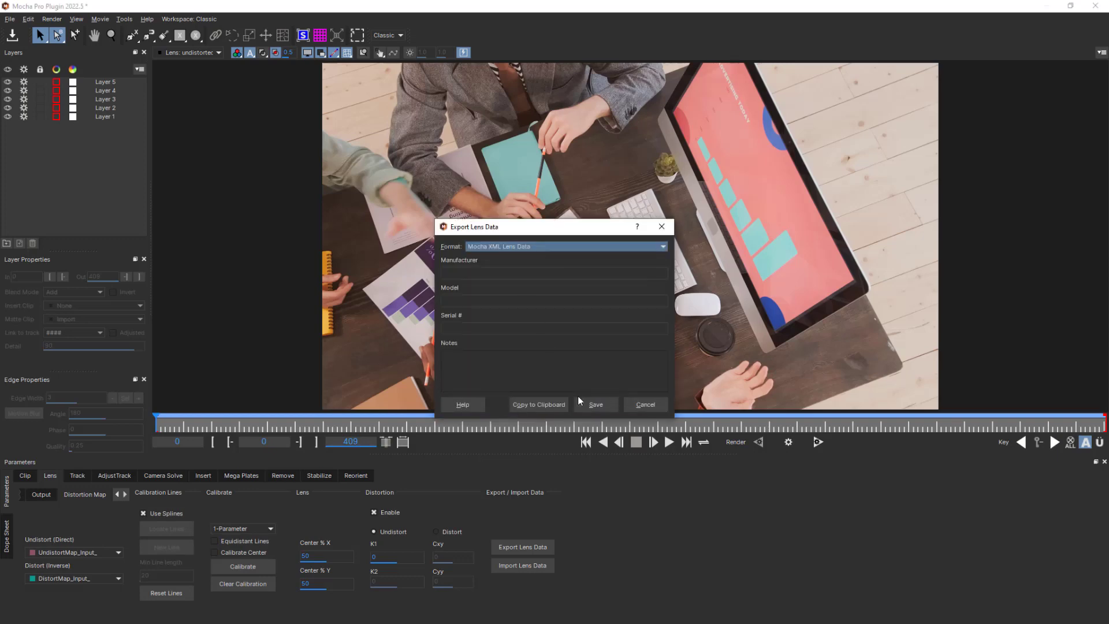
pyautogui.click(596, 405)
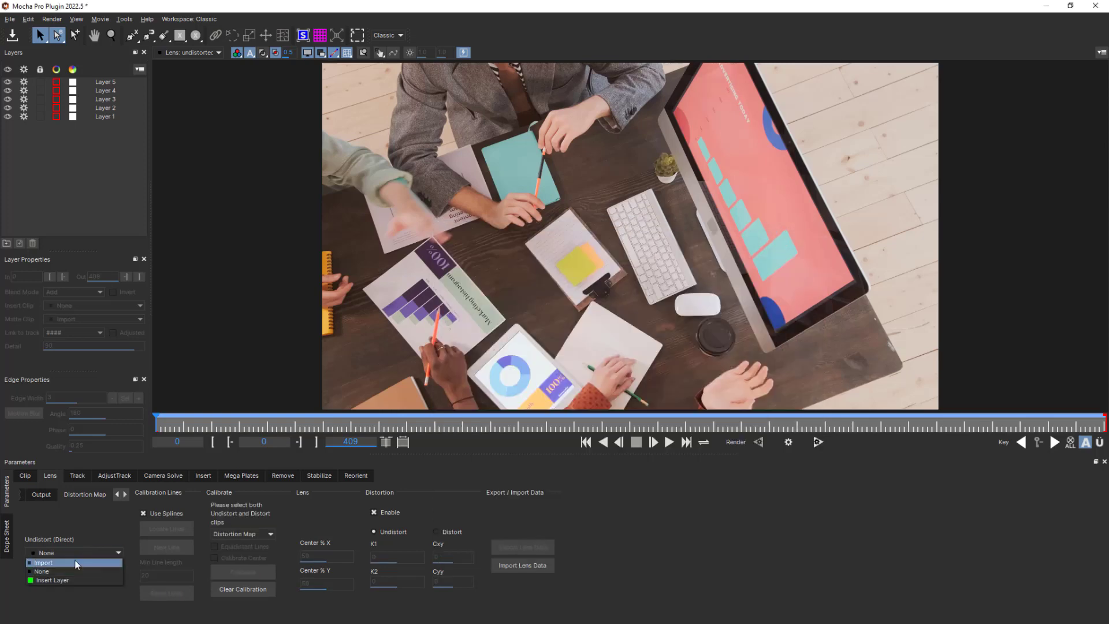
# - Import UndistortMap_Input_00000000.tiff from the Mocha 20225 folder as the undistort clip
pyautogui.click(75, 565)
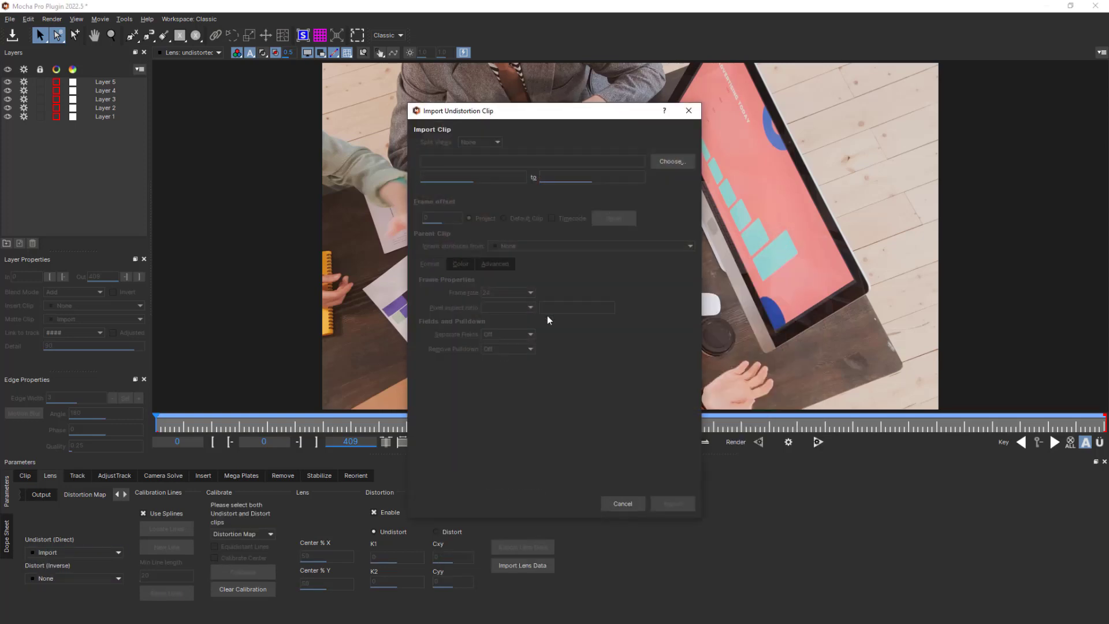
pyautogui.click(662, 166)
pyautogui.click(532, 149)
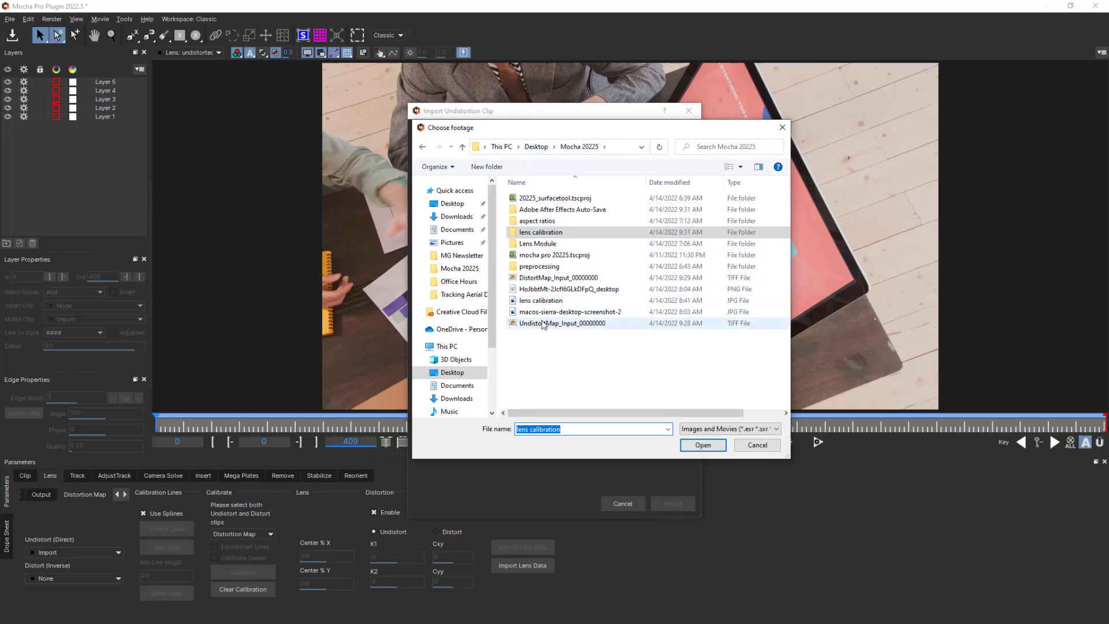
pyautogui.click(543, 323)
pyautogui.click(702, 444)
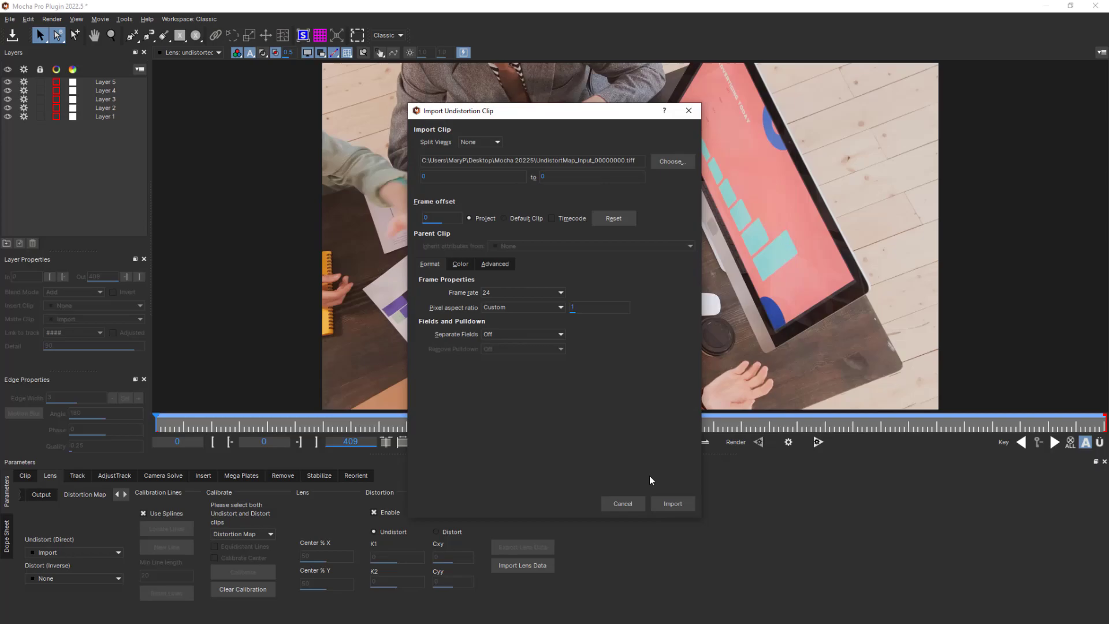
pyautogui.click(672, 503)
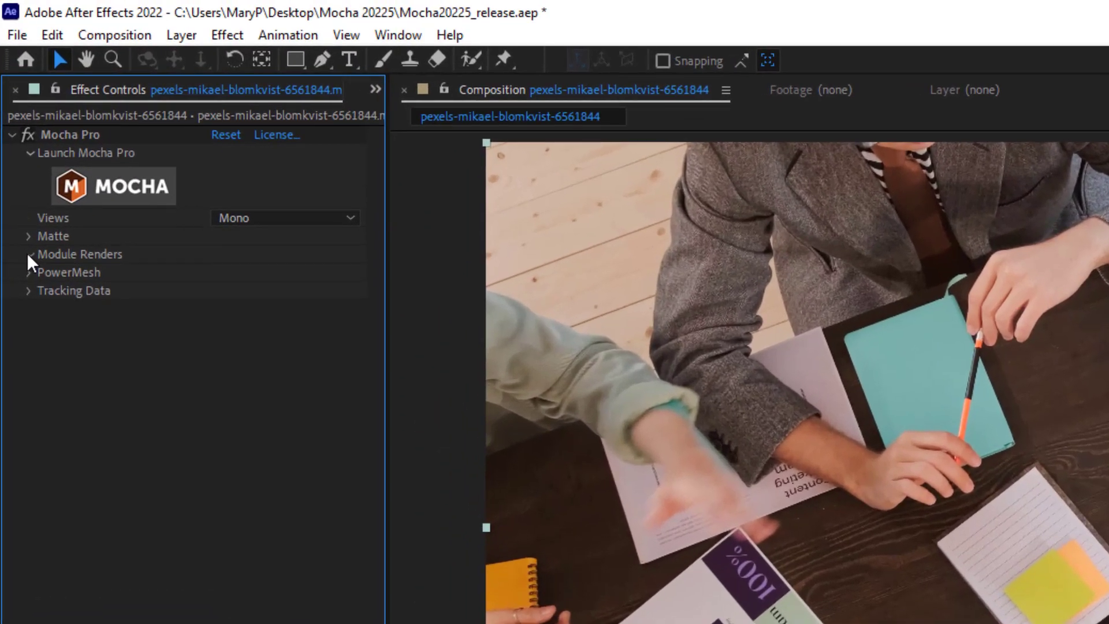
# - Enable Render under Module Renders with Module set to Lens: Undistort
pyautogui.click(14, 127)
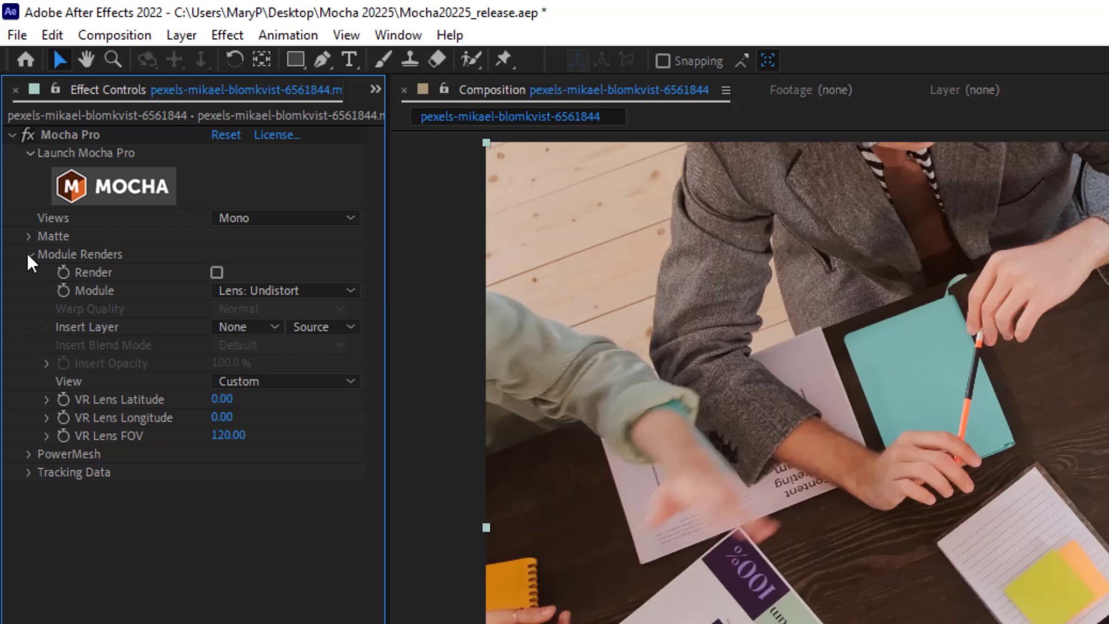
pyautogui.click(216, 271)
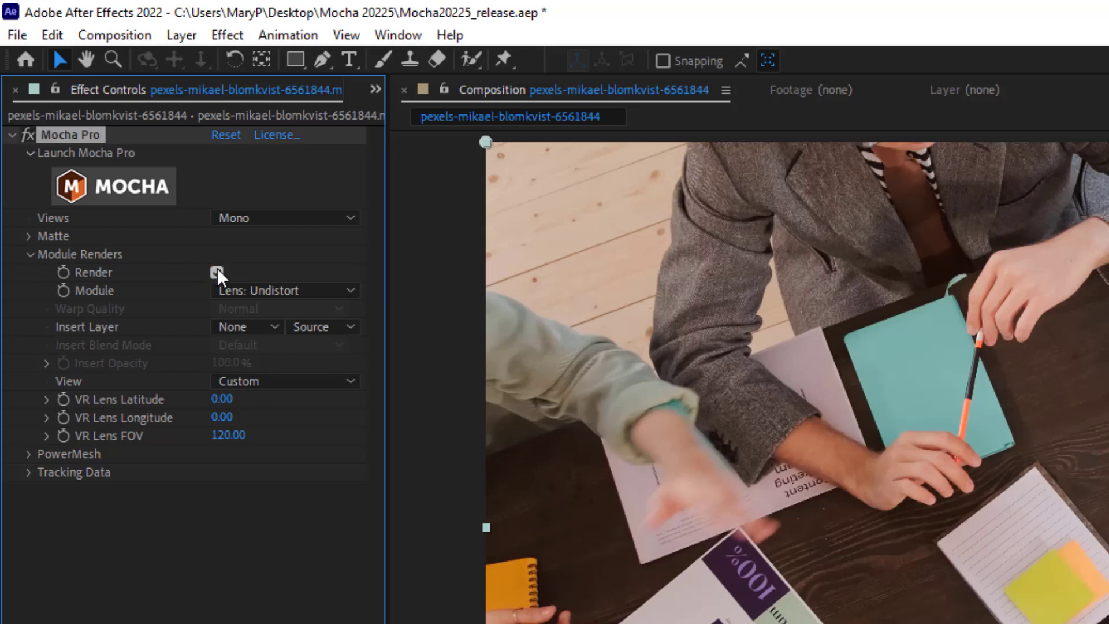
pyautogui.click(265, 289)
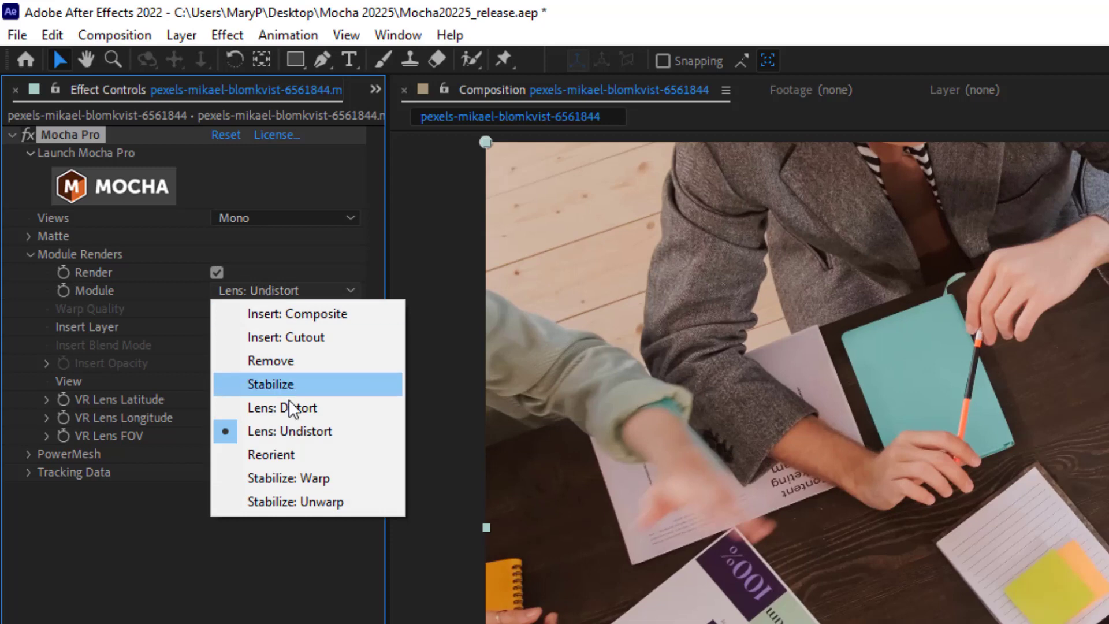
pyautogui.click(301, 431)
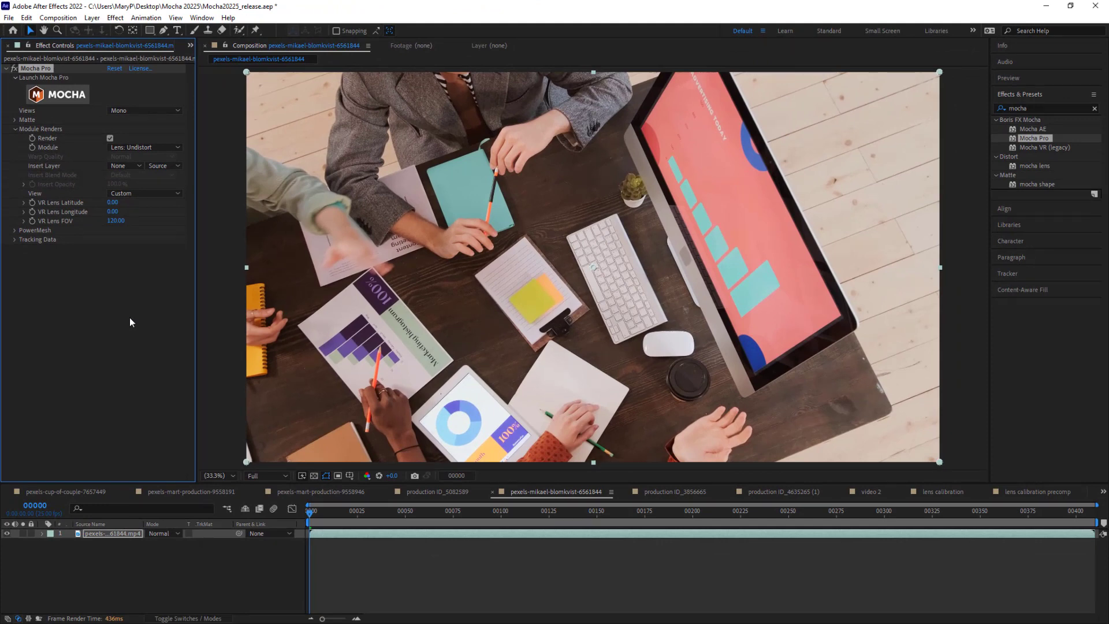
# - Play the composition preview to review the undistorted desk footage
pyautogui.press('space')
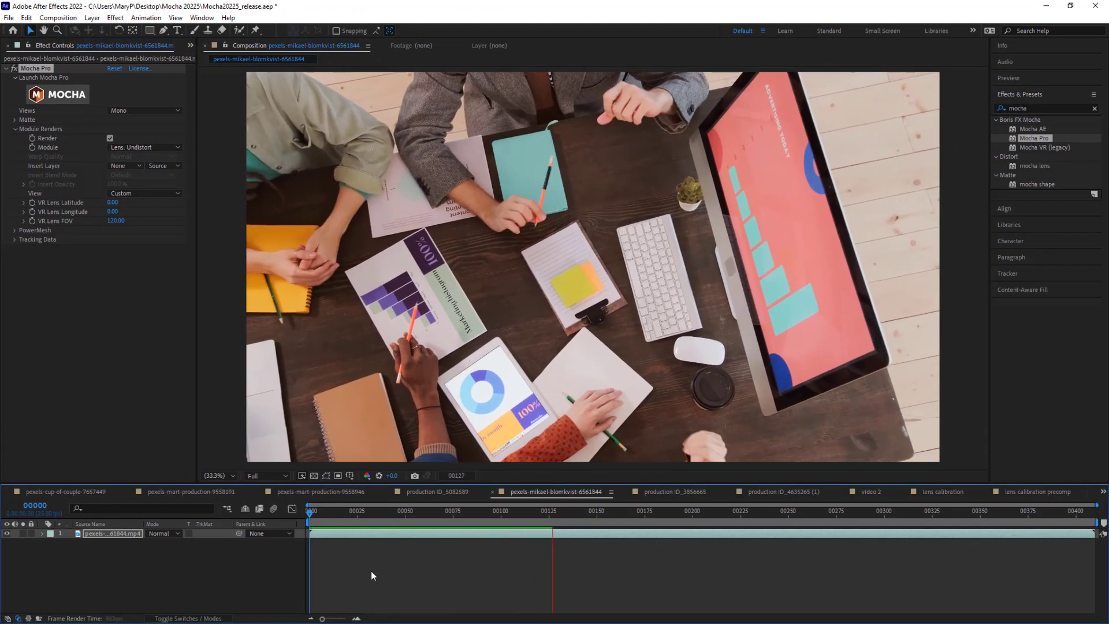